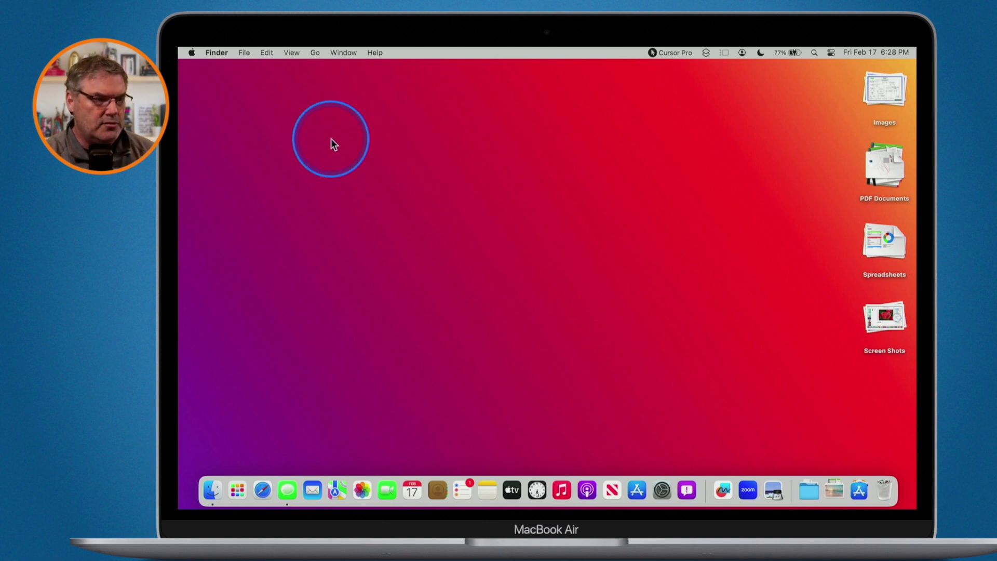
Check the installed macOS version in the Mac's system information, and close that window.
{"action": "left_click", "coordinate": [192, 54]}
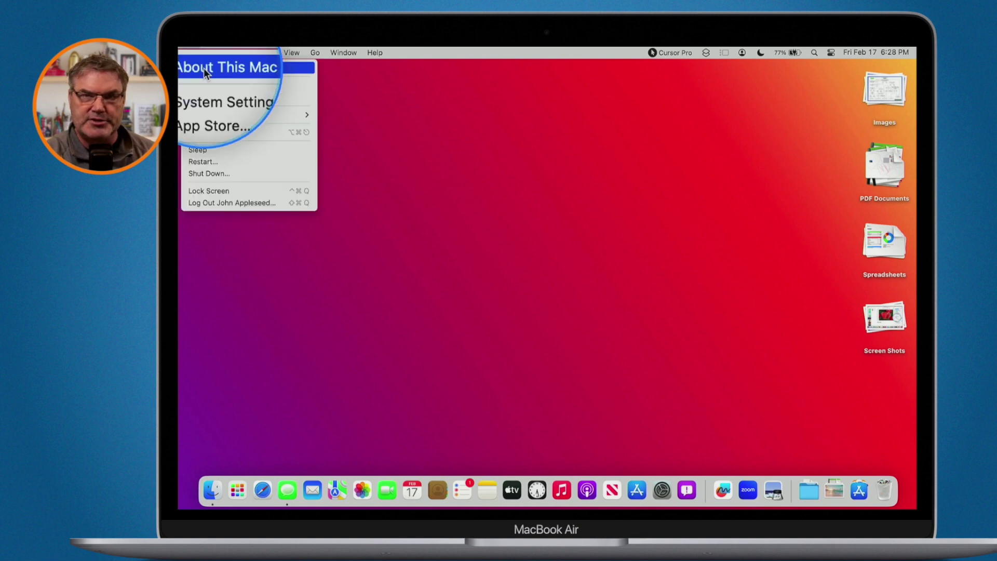
{"action": "left_click", "coordinate": [204, 68]}
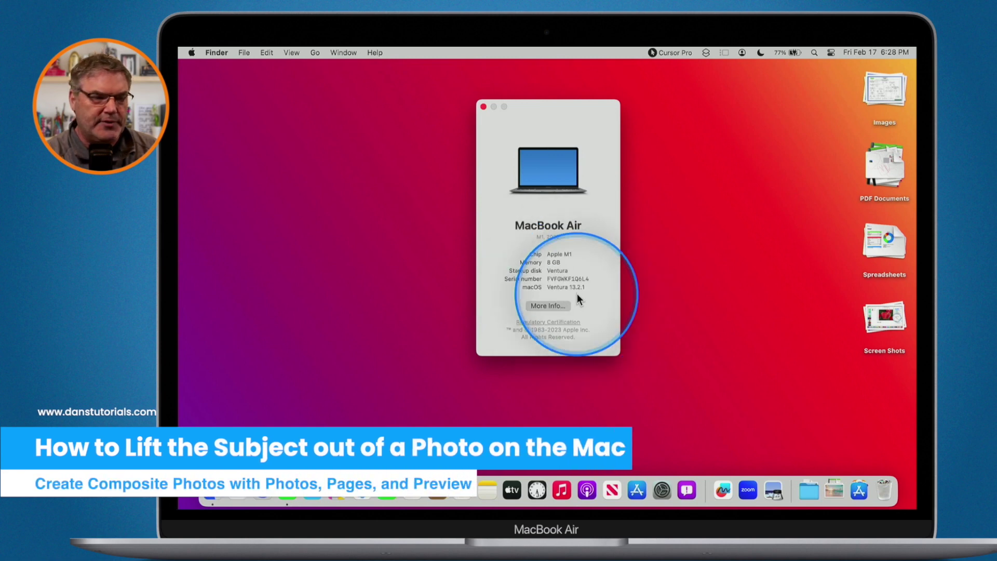
{"action": "left_click", "coordinate": [483, 107]}
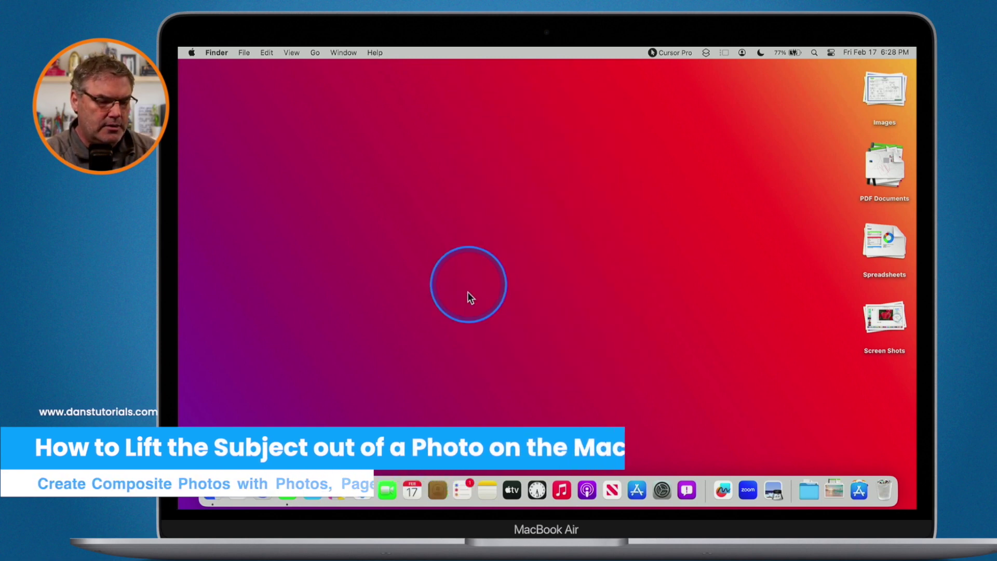
Switch to Photos and open the selfie of the couple from the Lift Subect album.
{"action": "left_click", "coordinate": [359, 486]}
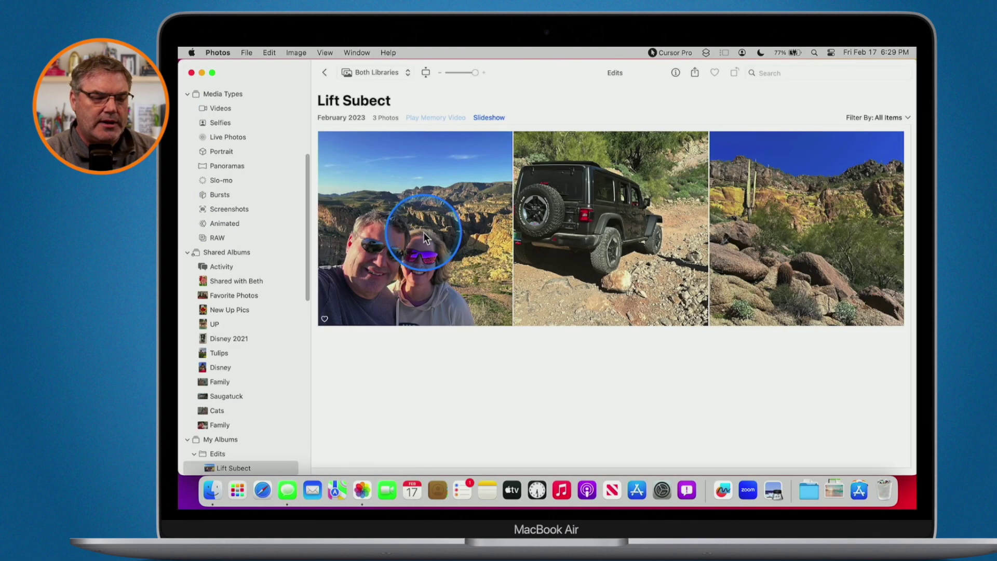
{"action": "double_click", "coordinate": [423, 232]}
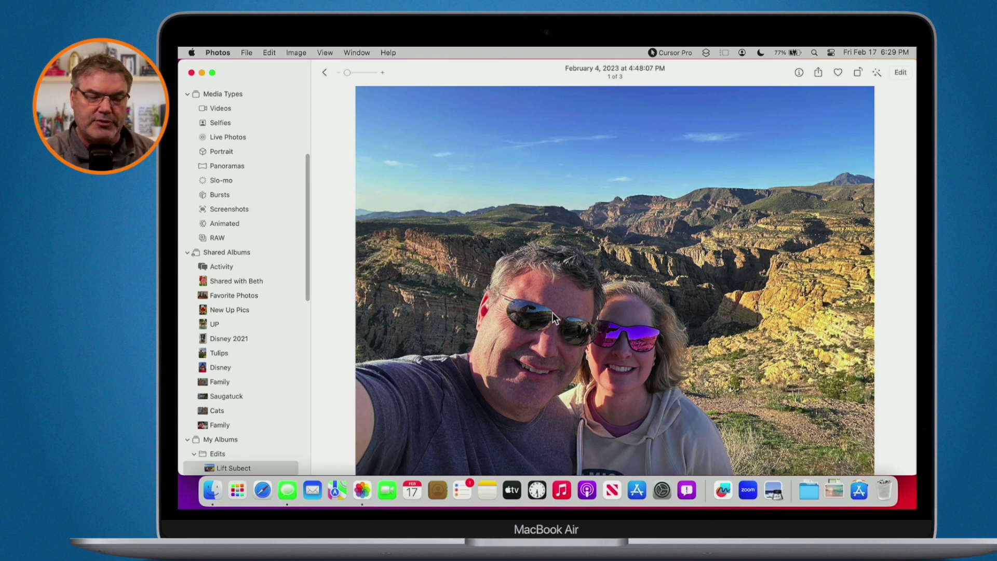
Copy only the subject, the two people, out of the open selfie.
{"action": "right_click", "coordinate": [554, 317]}
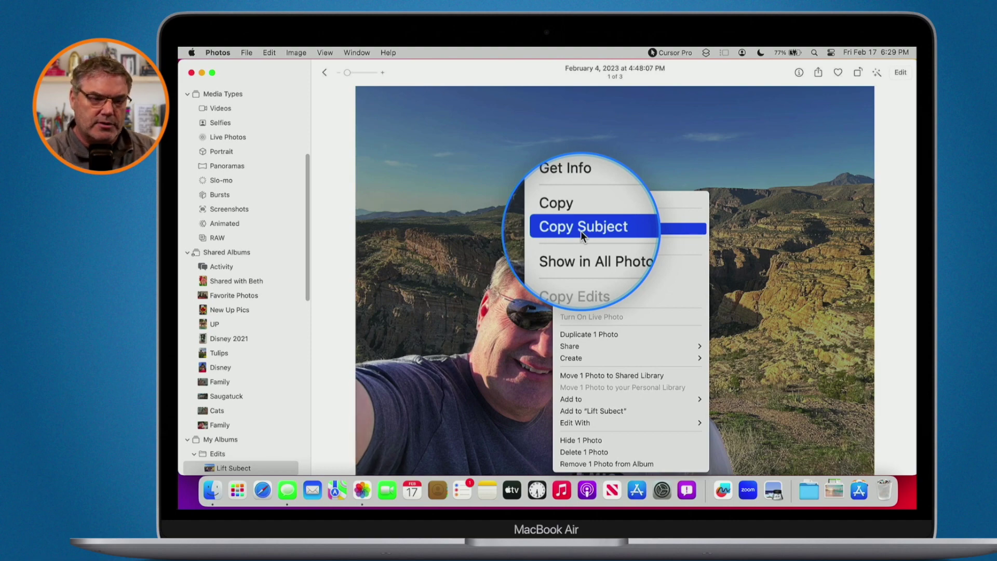
{"action": "left_click", "coordinate": [496, 257]}
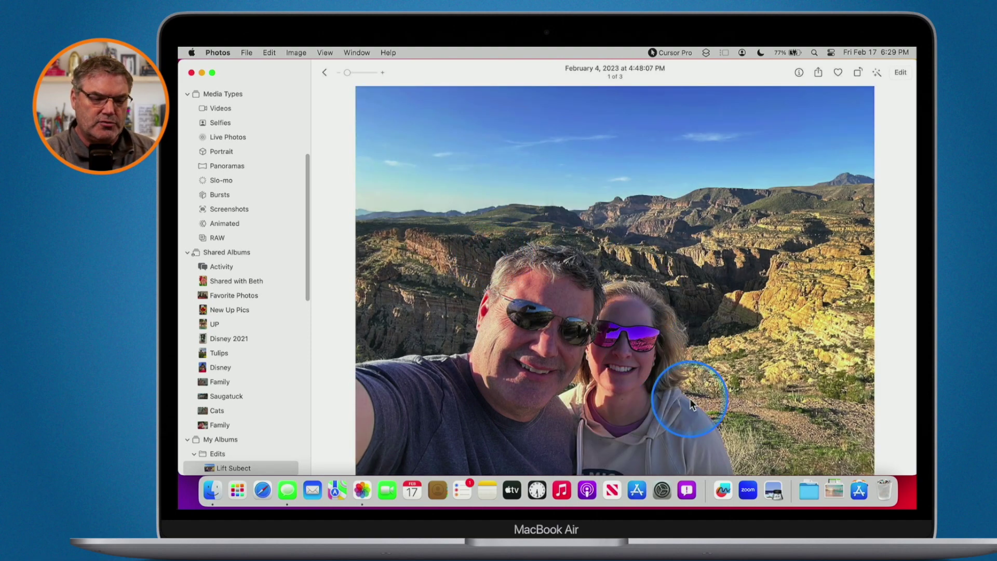
{"action": "right_click", "coordinate": [702, 425]}
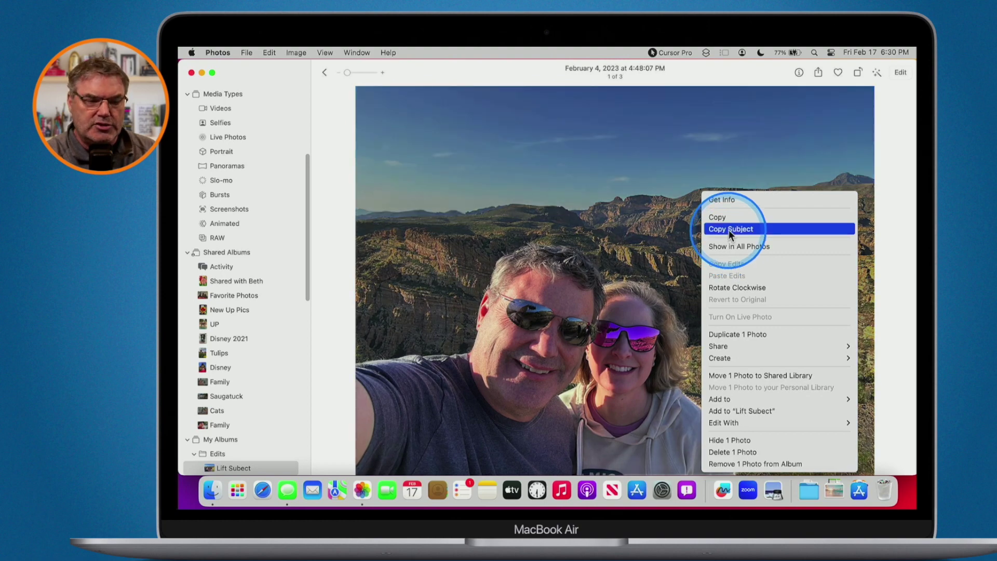
{"action": "left_click", "coordinate": [728, 230]}
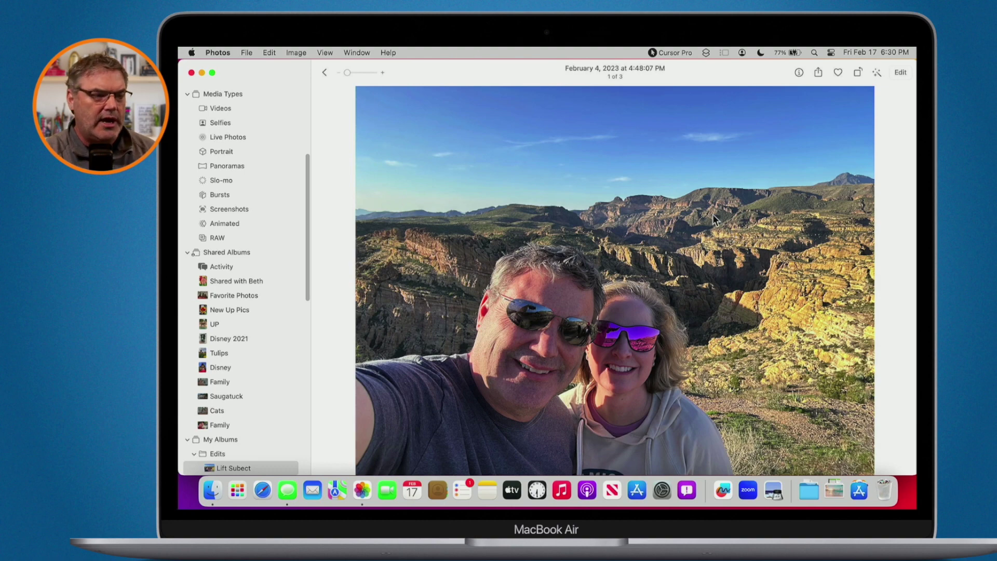
Return to the album, open the desert landscape photo with the cacti, and copy the whole photo.
{"action": "left_click", "coordinate": [325, 73]}
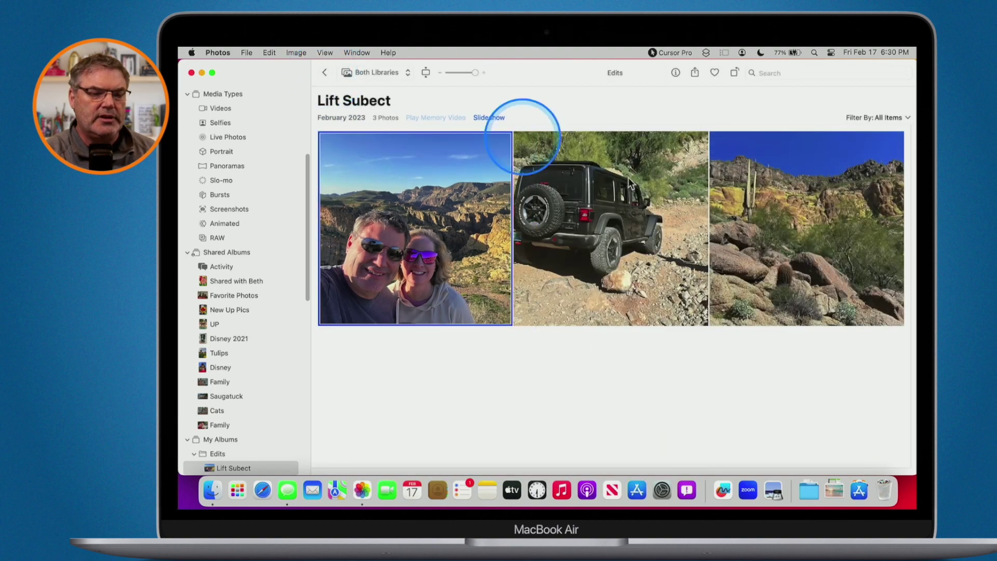
{"action": "double_click", "coordinate": [823, 222]}
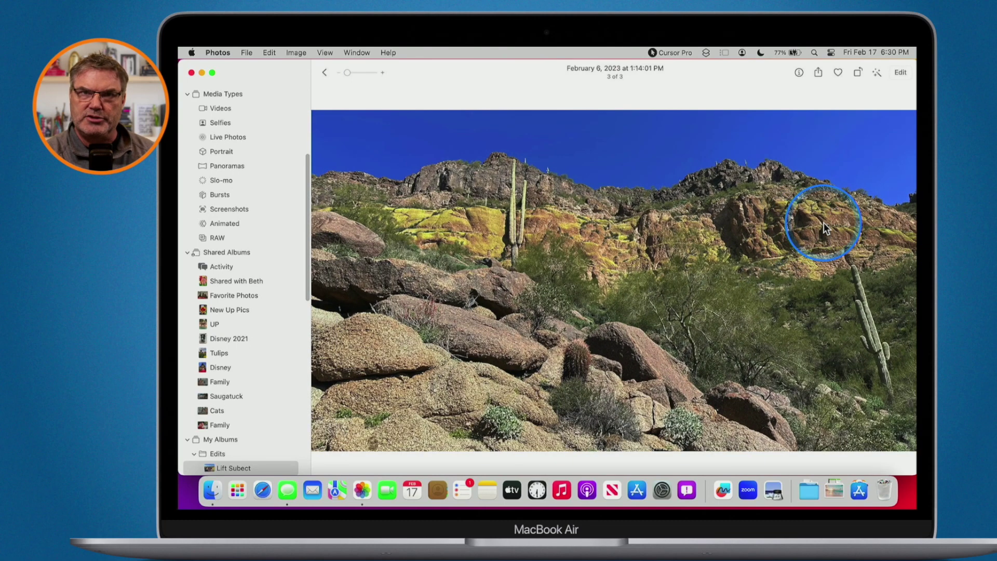
{"action": "left_click", "coordinate": [324, 73]}
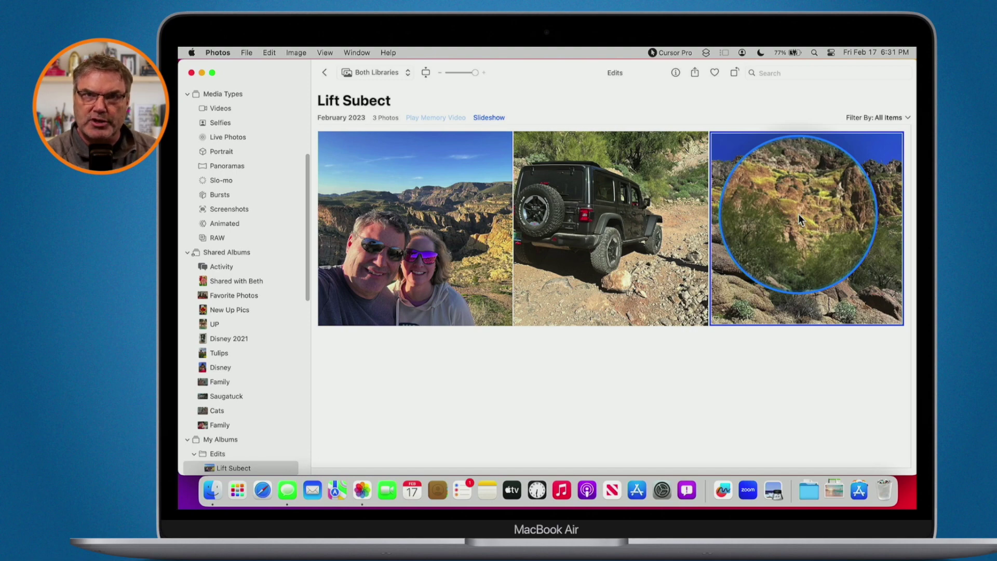
{"action": "double_click", "coordinate": [799, 213]}
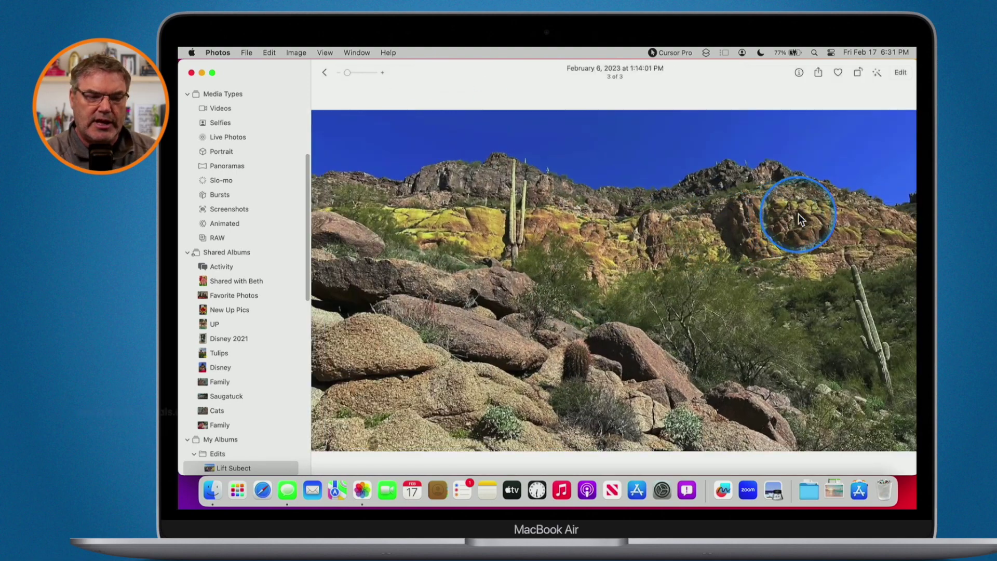
{"action": "right_click", "coordinate": [668, 230]}
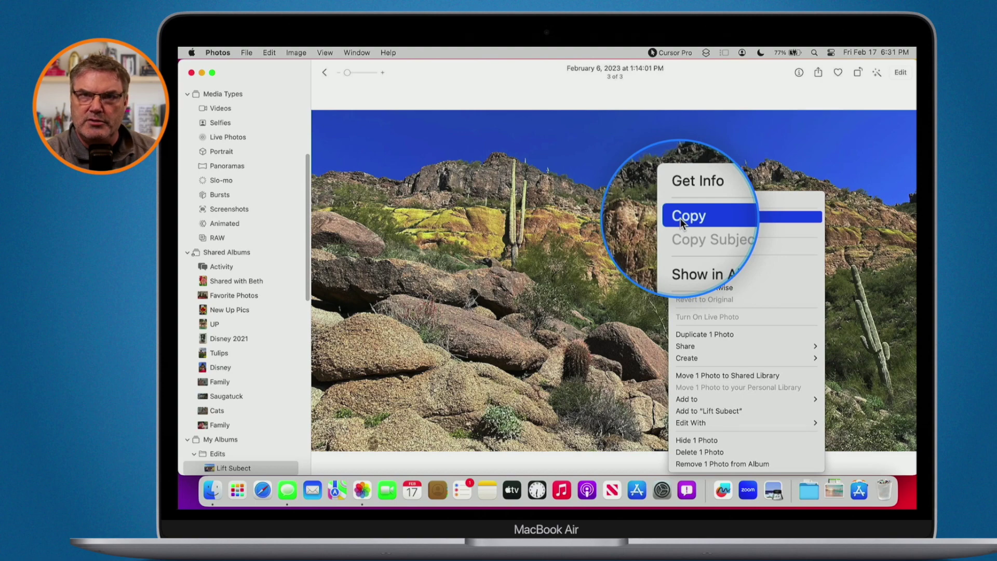
{"action": "left_click", "coordinate": [680, 221]}
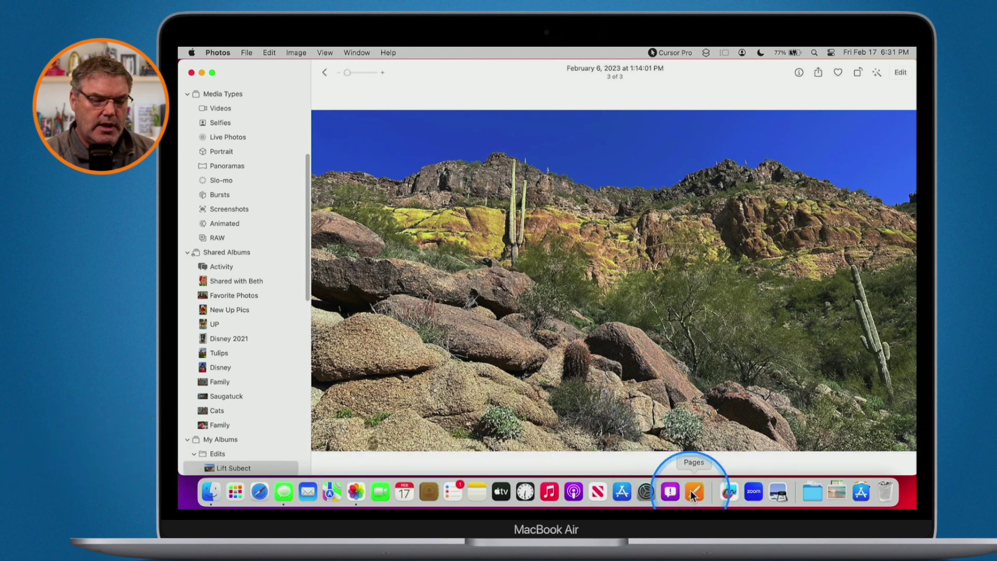
Switch to Pages and create a new document from the Blank Landscape template.
{"action": "left_click", "coordinate": [690, 490]}
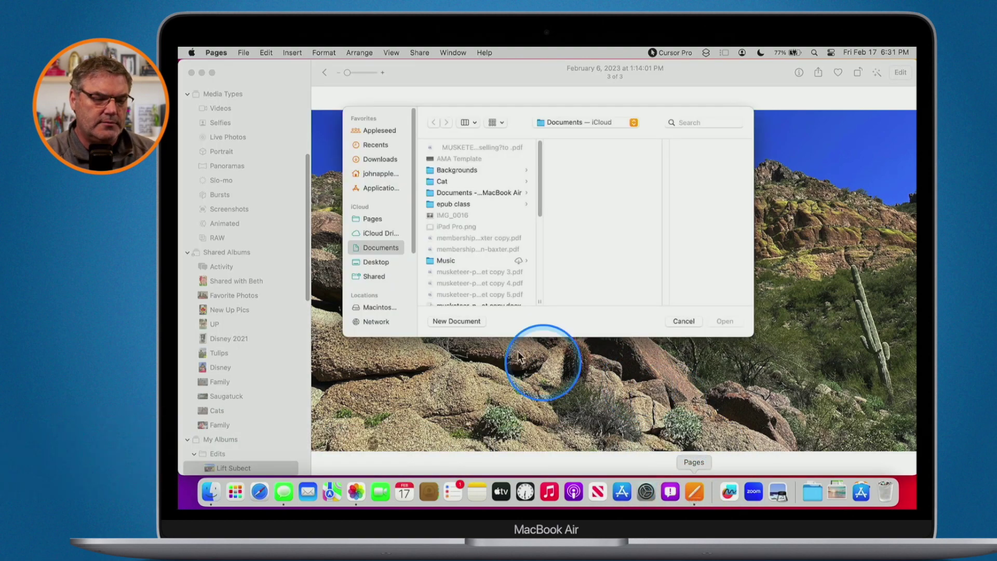
{"action": "left_click", "coordinate": [454, 321]}
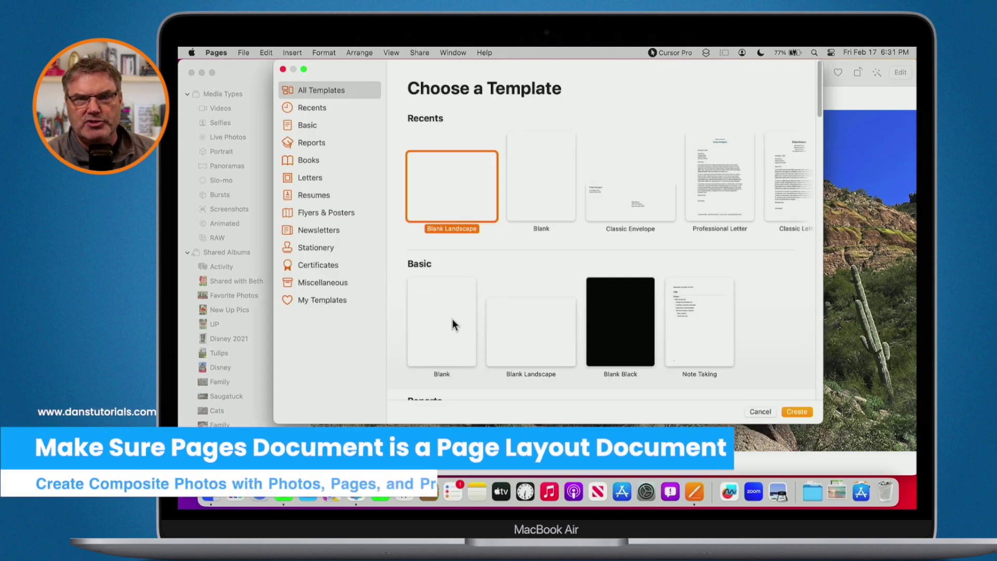
{"action": "left_click", "coordinate": [439, 198]}
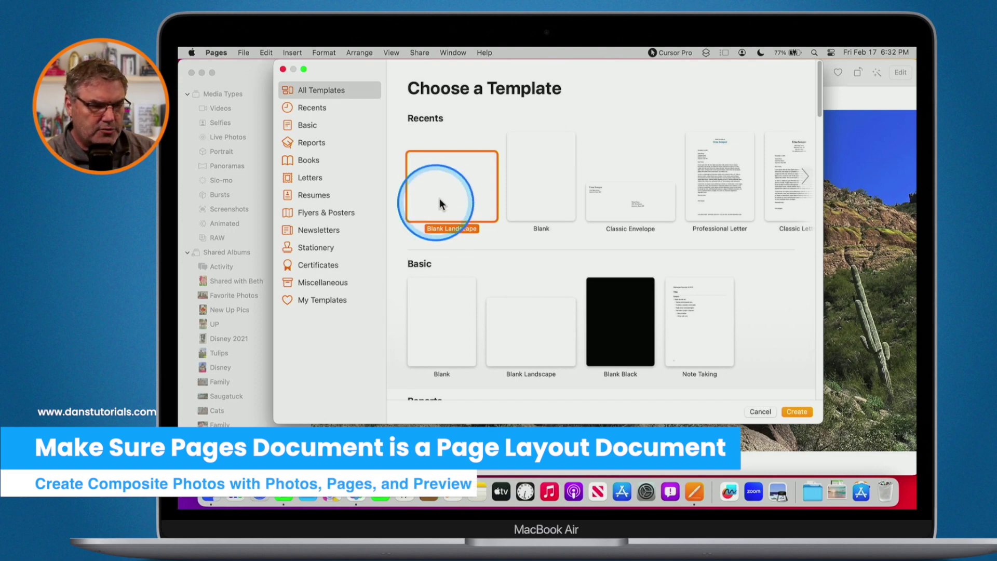
{"action": "double_click", "coordinate": [458, 186]}
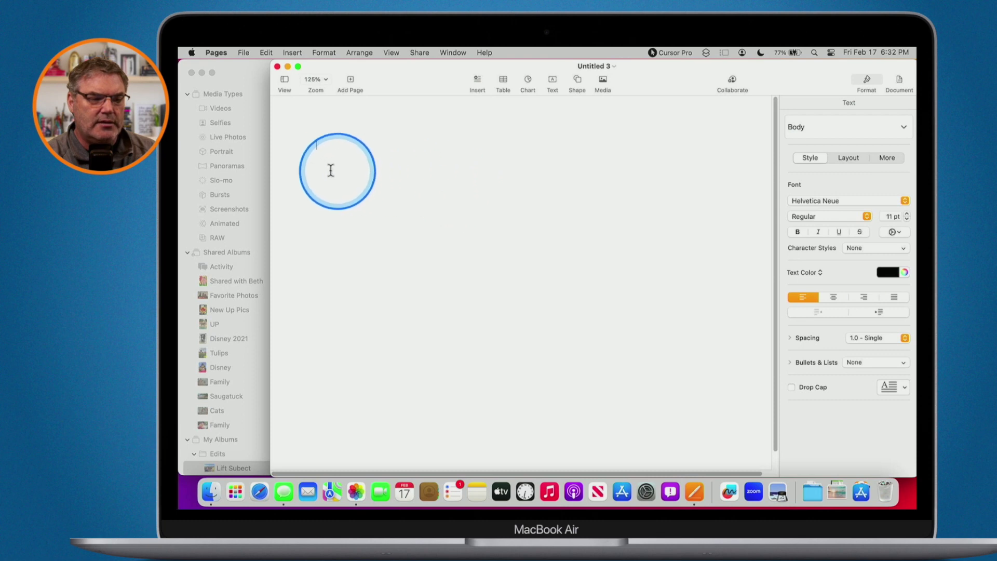
Convert the blank document to a page layout document.
{"action": "left_click", "coordinate": [317, 156]}
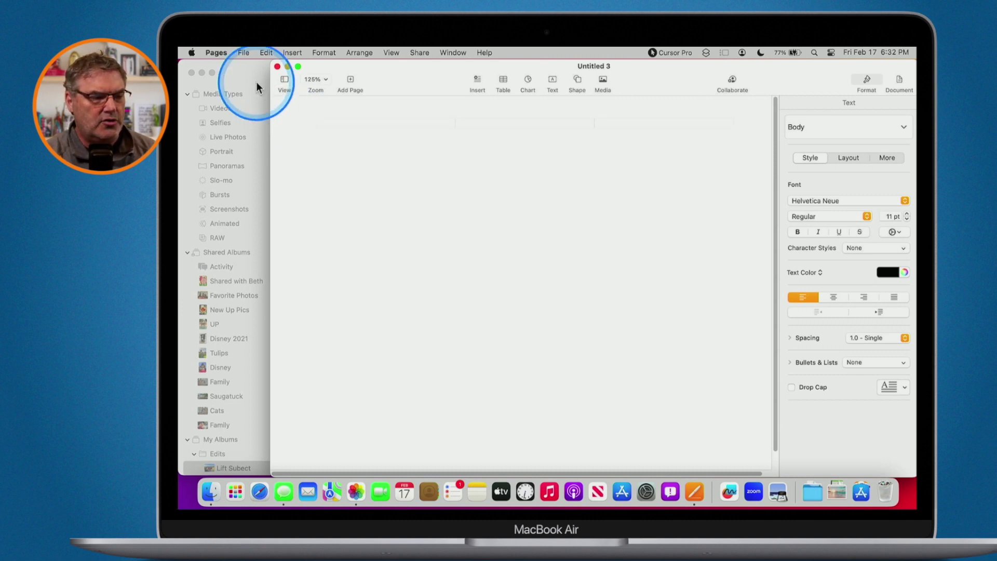
{"action": "left_click", "coordinate": [243, 53]}
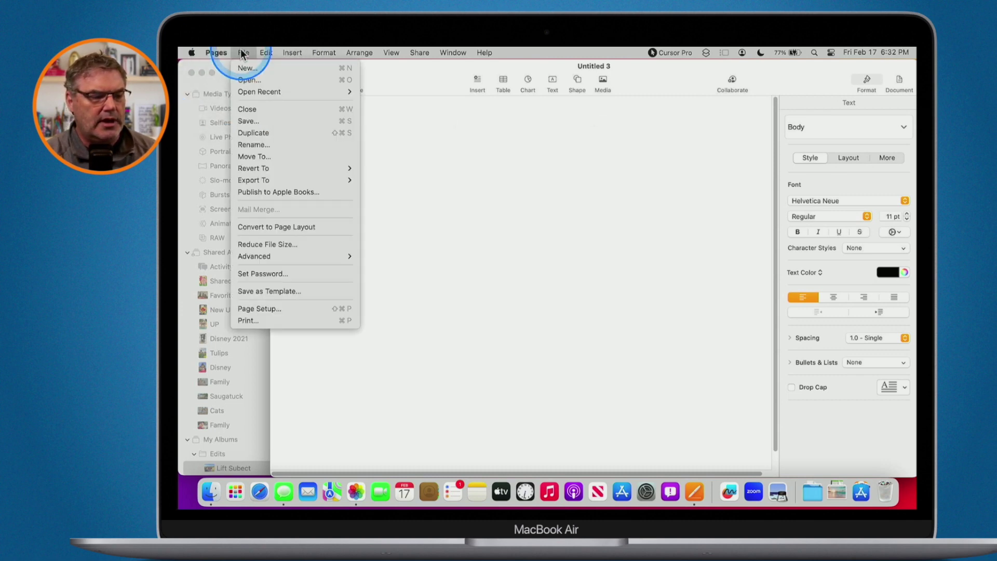
{"action": "left_click", "coordinate": [267, 227]}
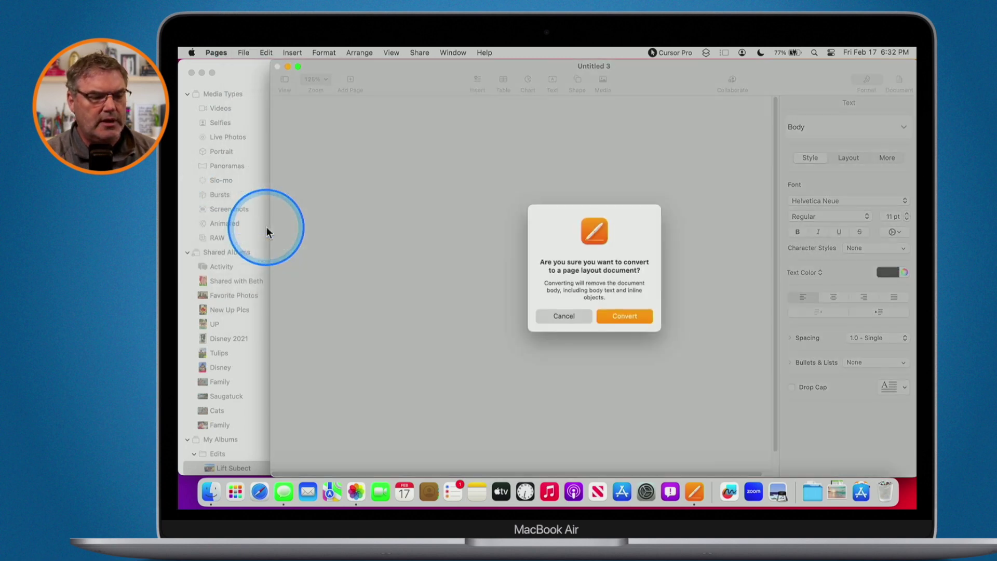
{"action": "left_click", "coordinate": [627, 316]}
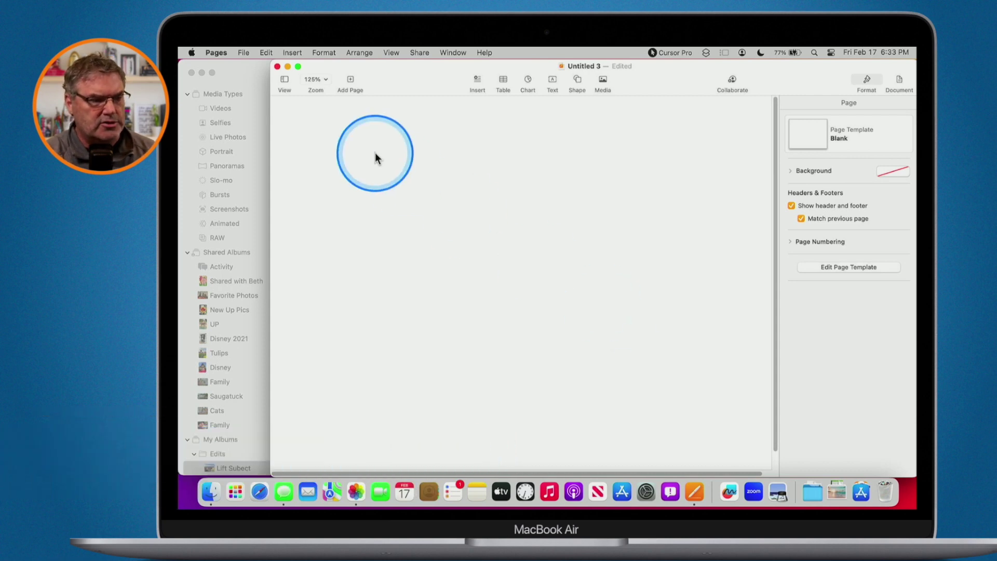
Paste the copied desert landscape photo onto the blank page as the background.
{"action": "key", "text": "alt+z"}
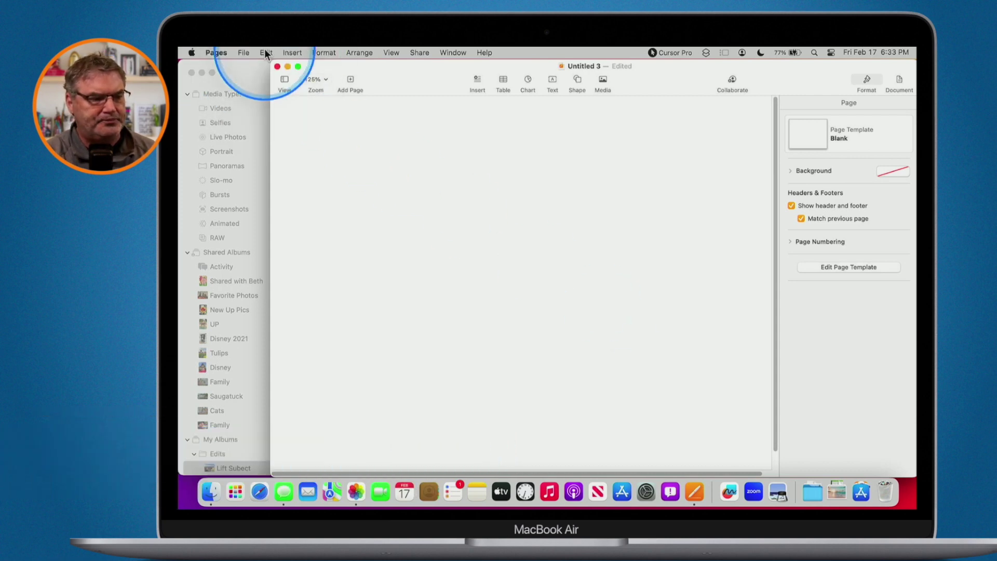
{"action": "left_click", "coordinate": [263, 50]}
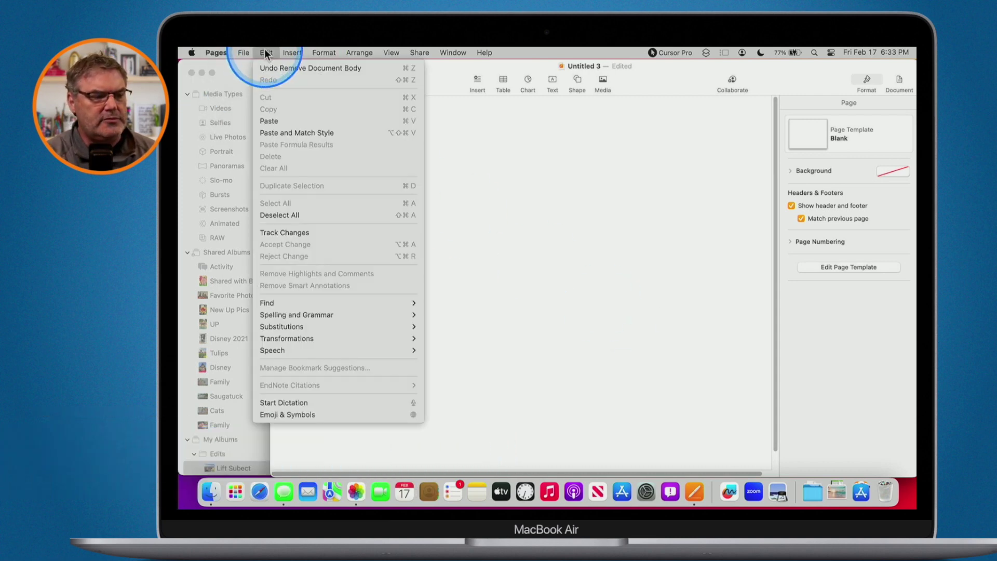
{"action": "left_click", "coordinate": [268, 119]}
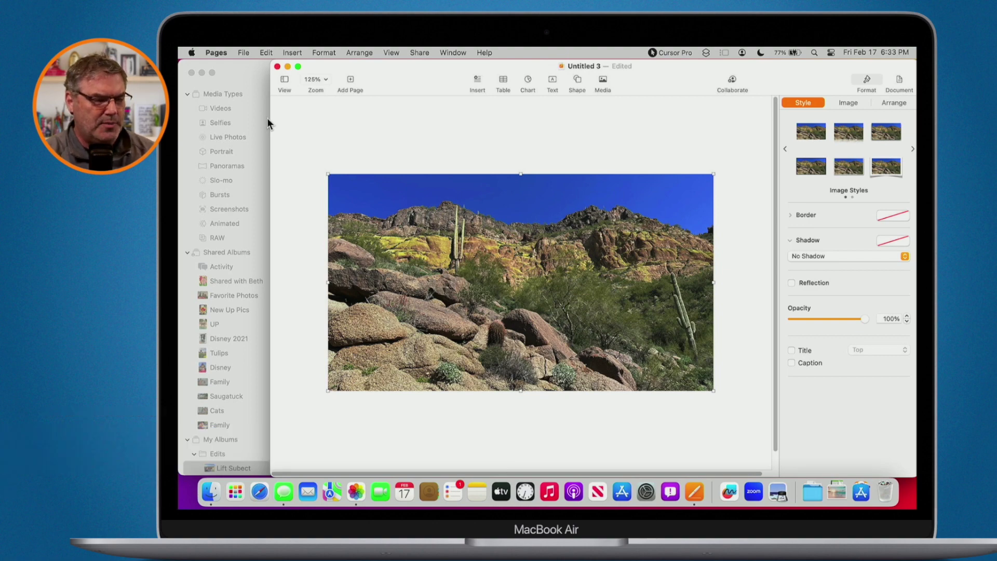
Switch to Photos, open the selfie of the couple, and copy its subject without the background.
{"action": "key", "text": "super+Tab"}
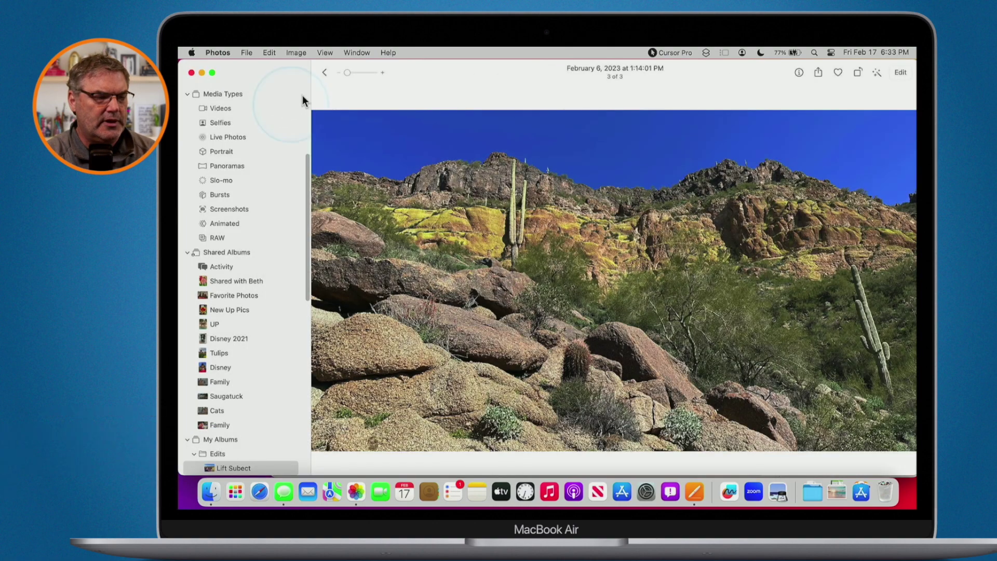
{"action": "left_click", "coordinate": [326, 72]}
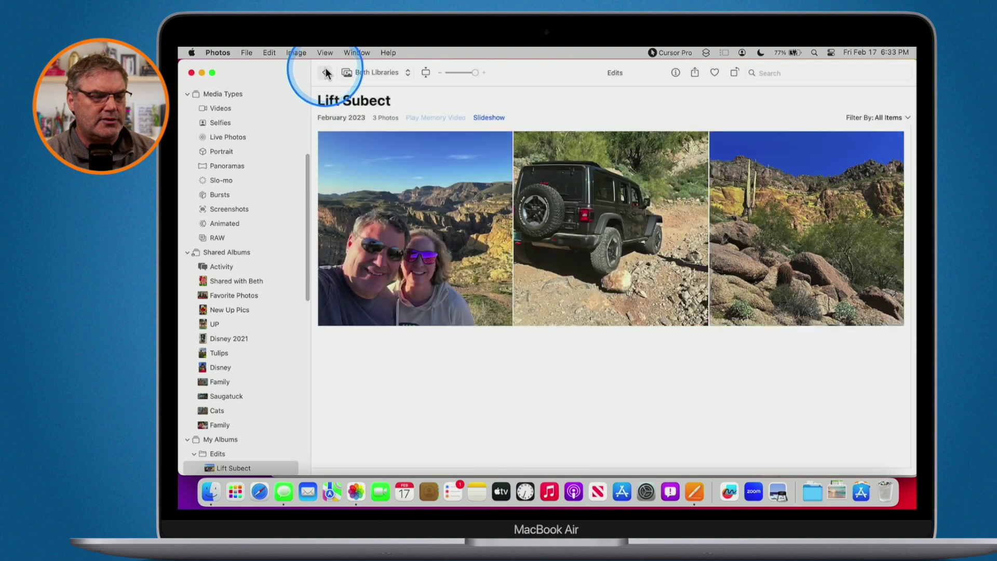
{"action": "double_click", "coordinate": [382, 282]}
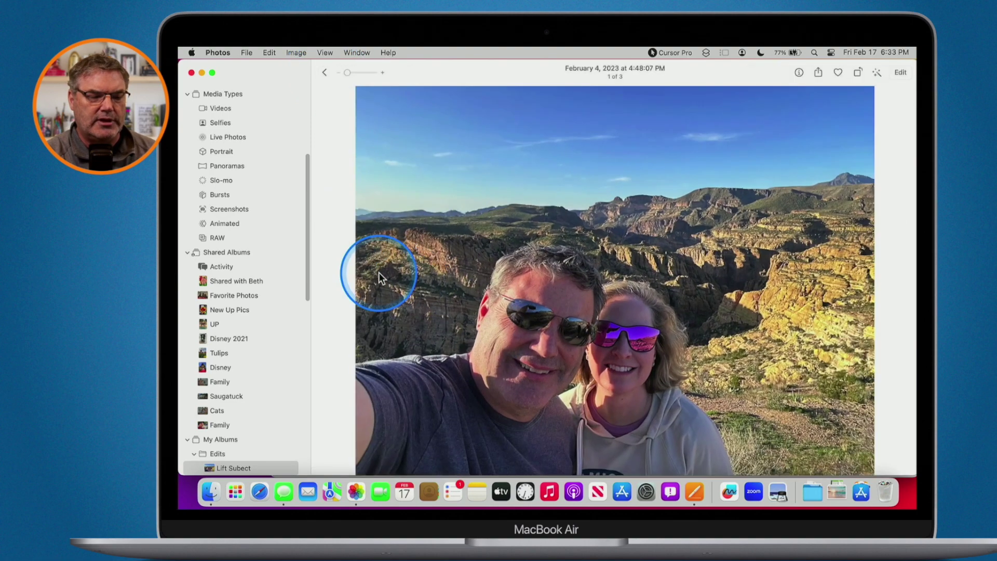
{"action": "right_click", "coordinate": [545, 312]}
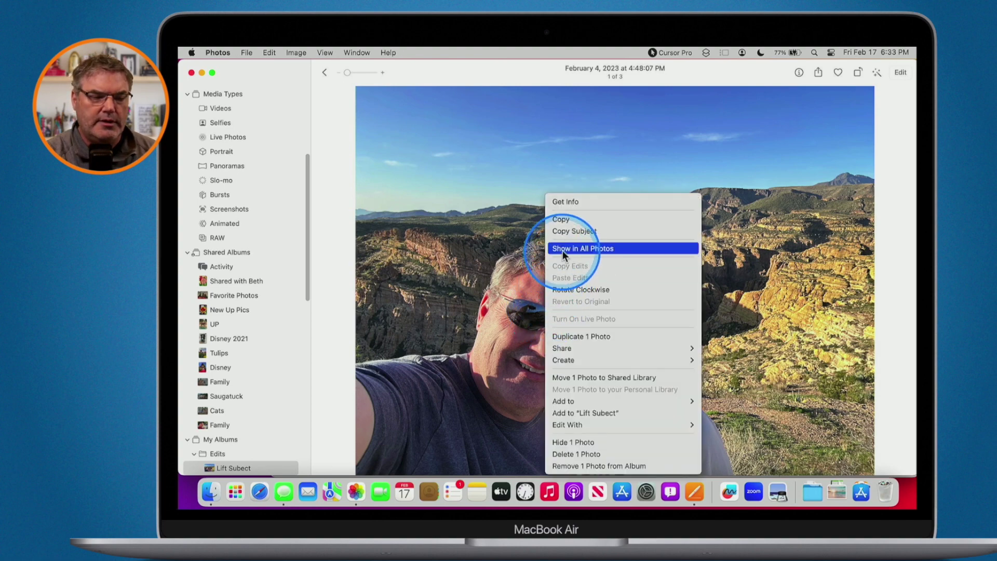
{"action": "left_click", "coordinate": [568, 229]}
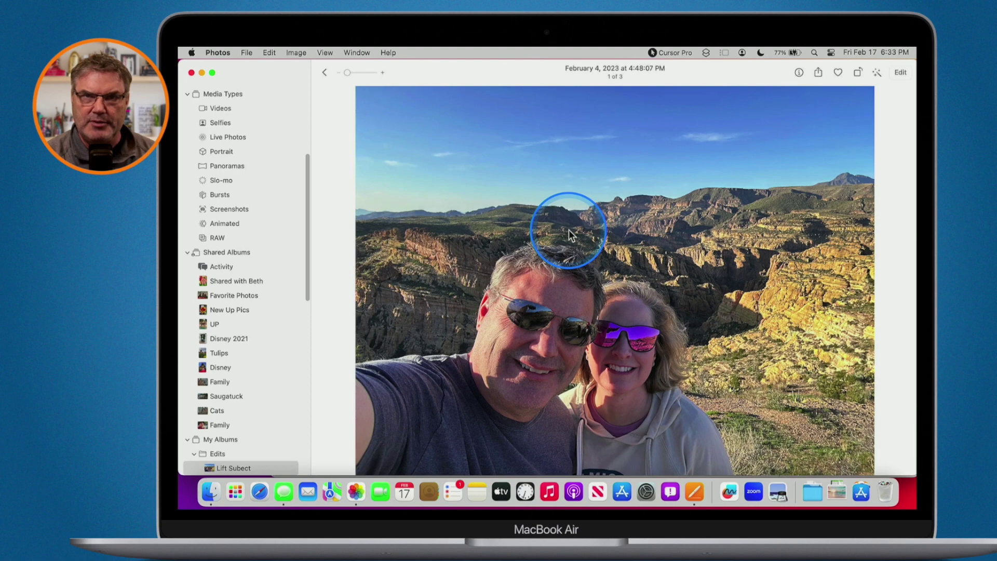
Switch to Pages, paste the couple's cutout over the desert photo, and move it left and slightly down.
{"action": "key", "text": "super+Tab"}
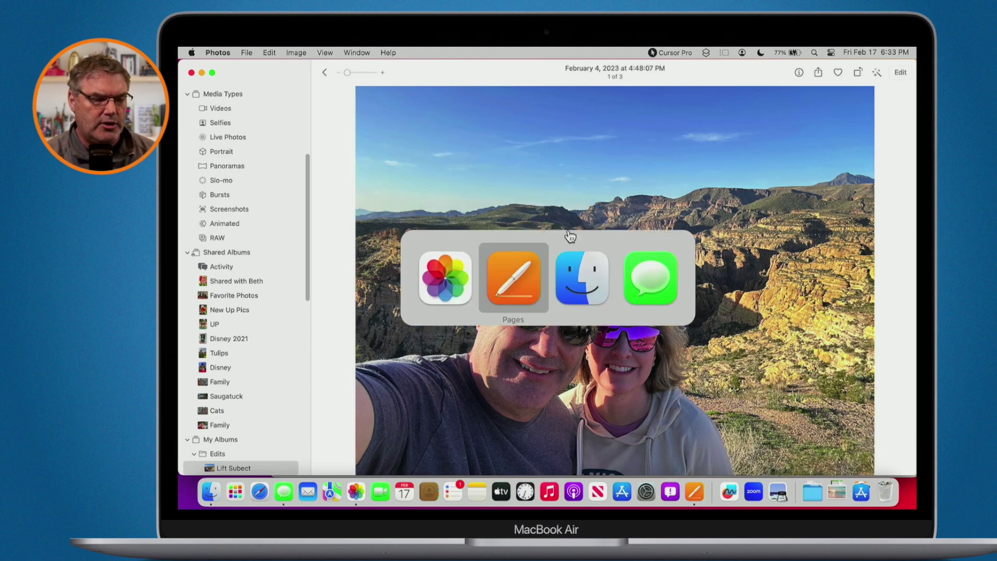
{"action": "left_click", "coordinate": [522, 263]}
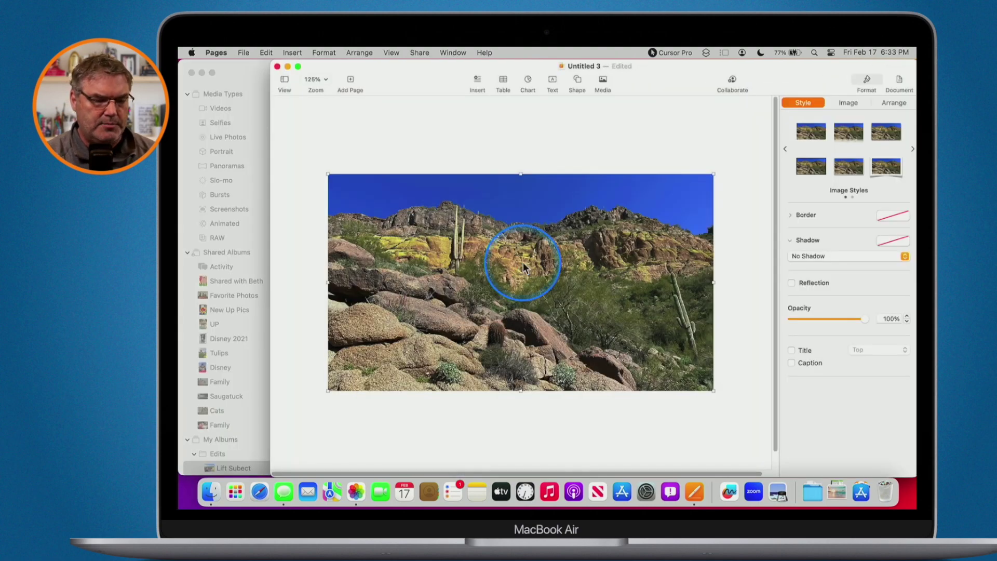
{"action": "key", "text": "super+v"}
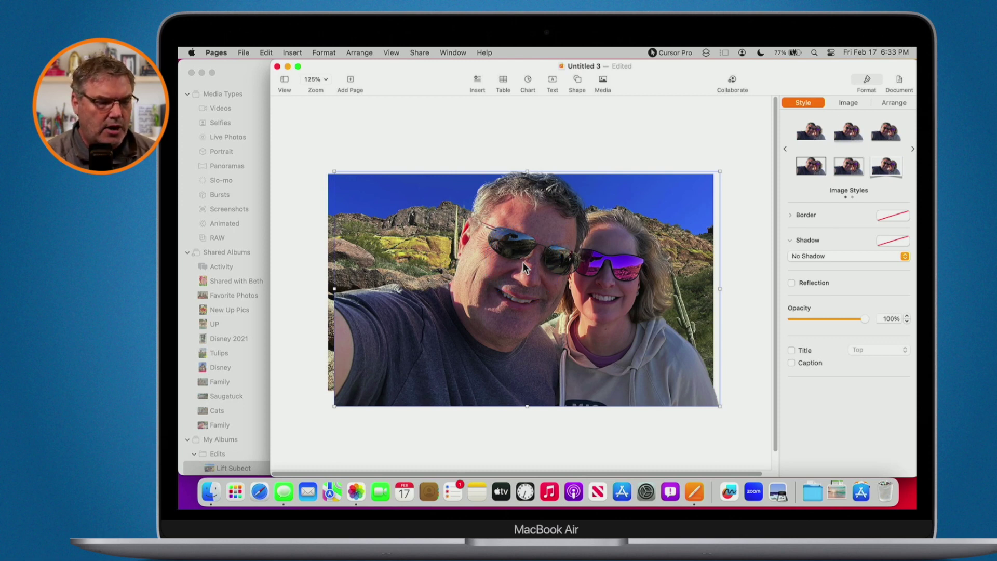
{"action": "left_click_drag", "start_coordinate": [523, 263], "coordinate": [487, 269]}
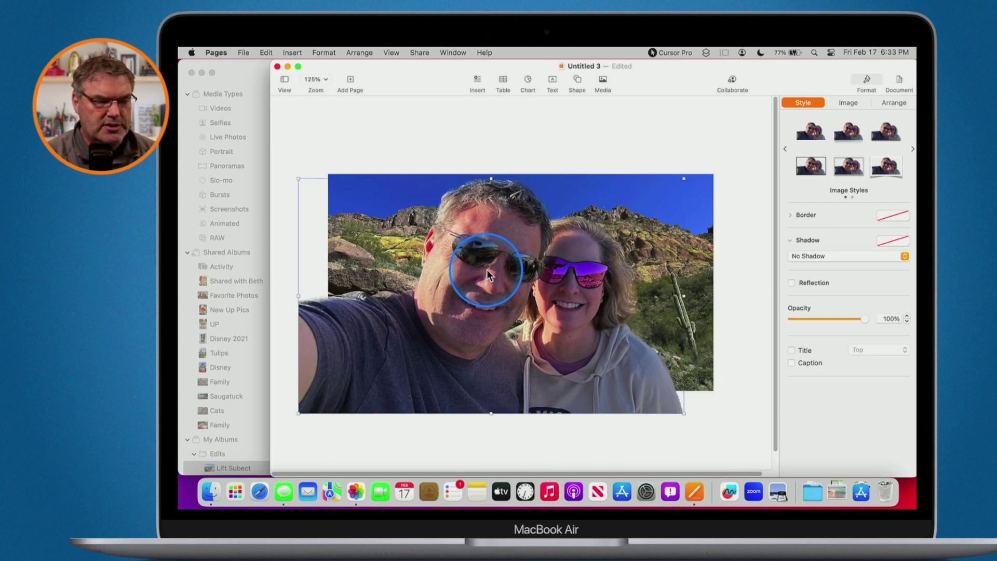
Shrink the couple's cutout to about two-thirds of its size and align its lower edge with the bottom of the desert photo.
{"action": "key", "text": "ctrl+alt+super+m"}
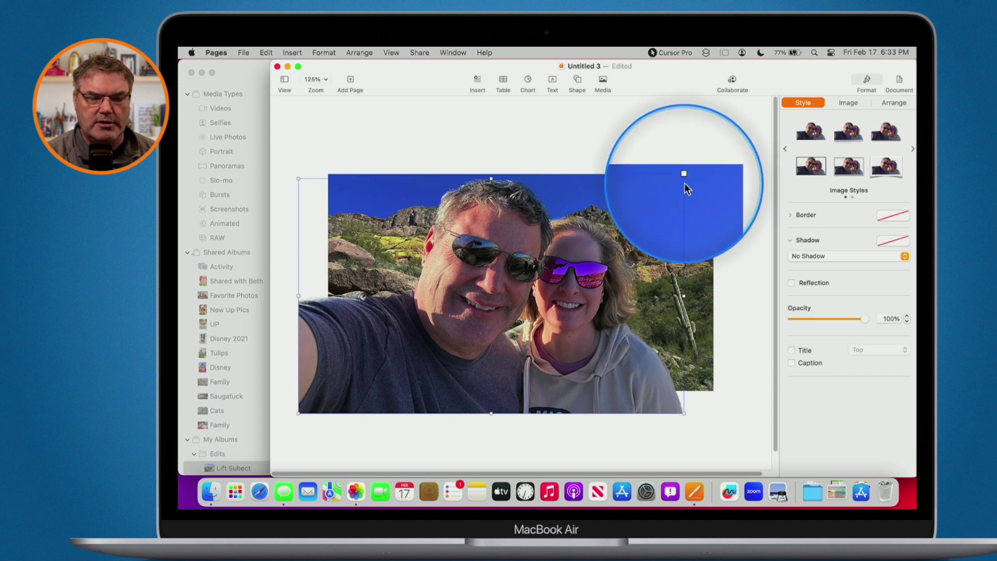
{"action": "left_click_drag", "start_coordinate": [684, 183], "coordinate": [549, 260]}
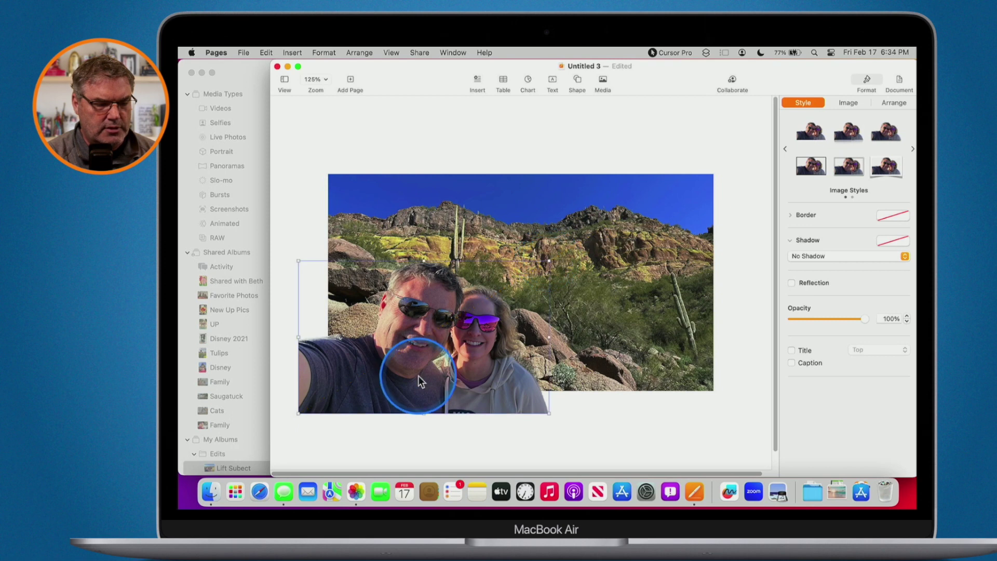
{"action": "left_click_drag", "start_coordinate": [418, 376], "coordinate": [417, 354]}
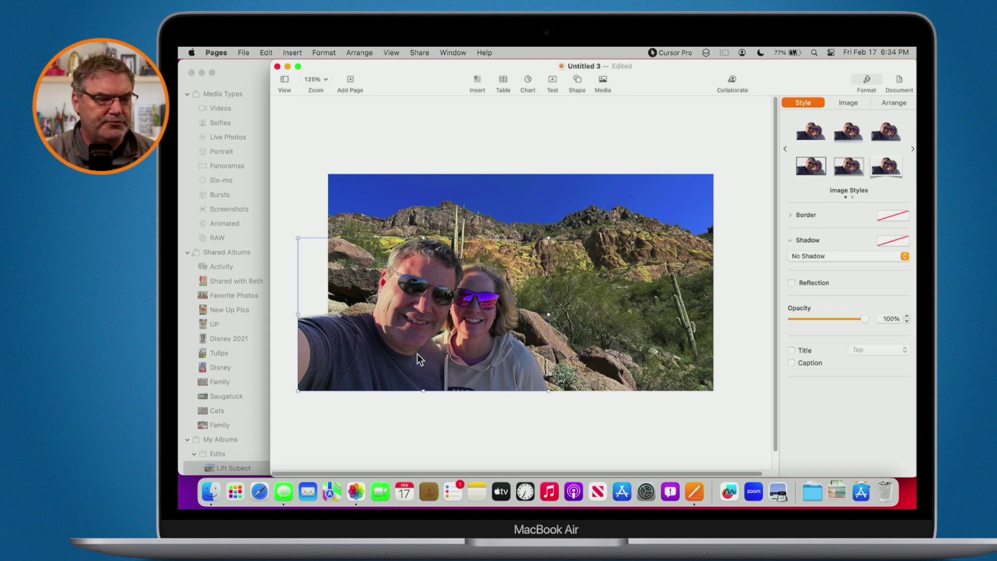
Switch to Photos, open the Jeep photo from the Lift Subect album, and copy its subject without the background.
{"action": "key", "text": "super+Tab"}
{"action": "left_click", "coordinate": [434, 189]}
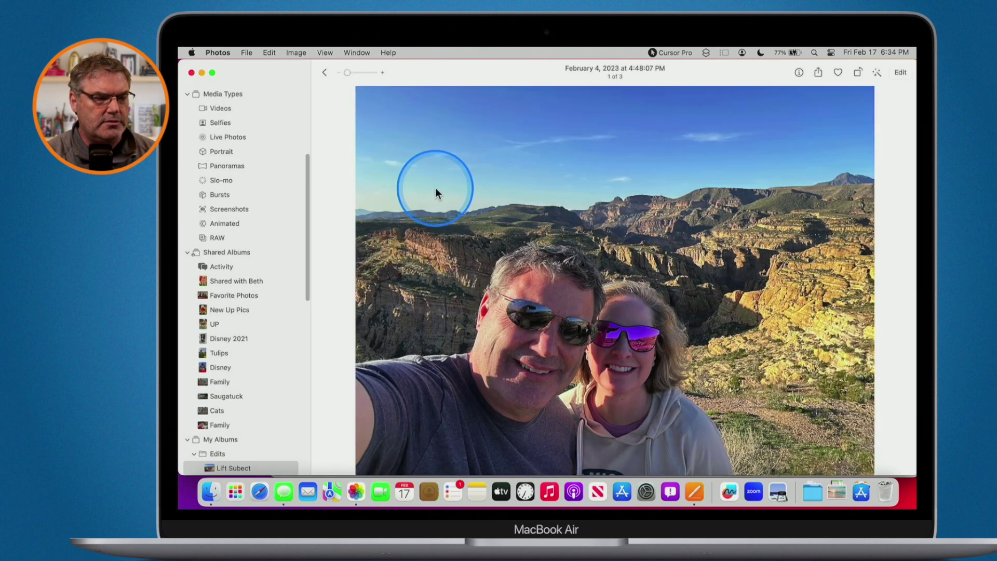
{"action": "left_click", "coordinate": [320, 94]}
{"action": "left_click", "coordinate": [324, 72]}
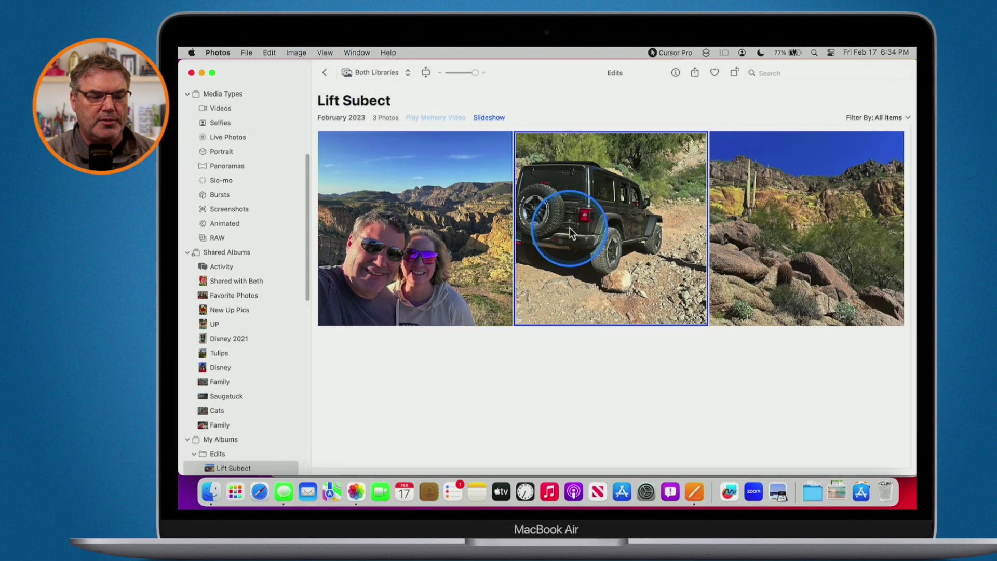
{"action": "double_click", "coordinate": [569, 228]}
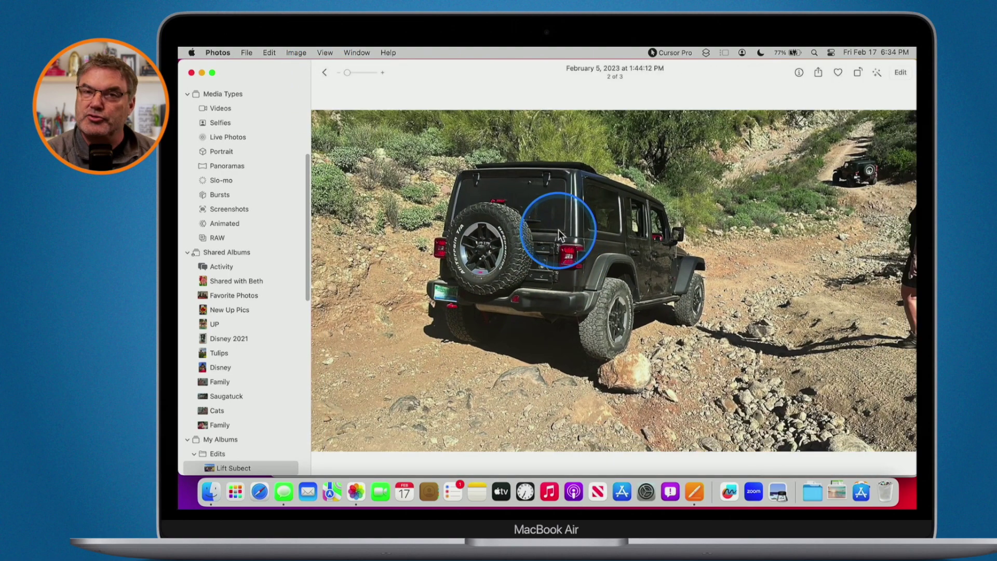
{"action": "right_click", "coordinate": [559, 230]}
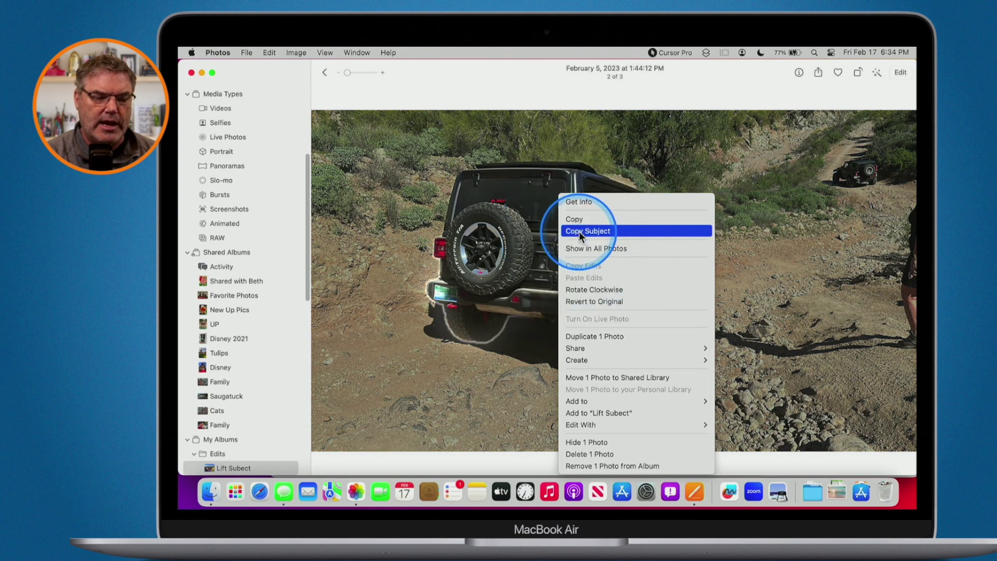
{"action": "left_click", "coordinate": [579, 231]}
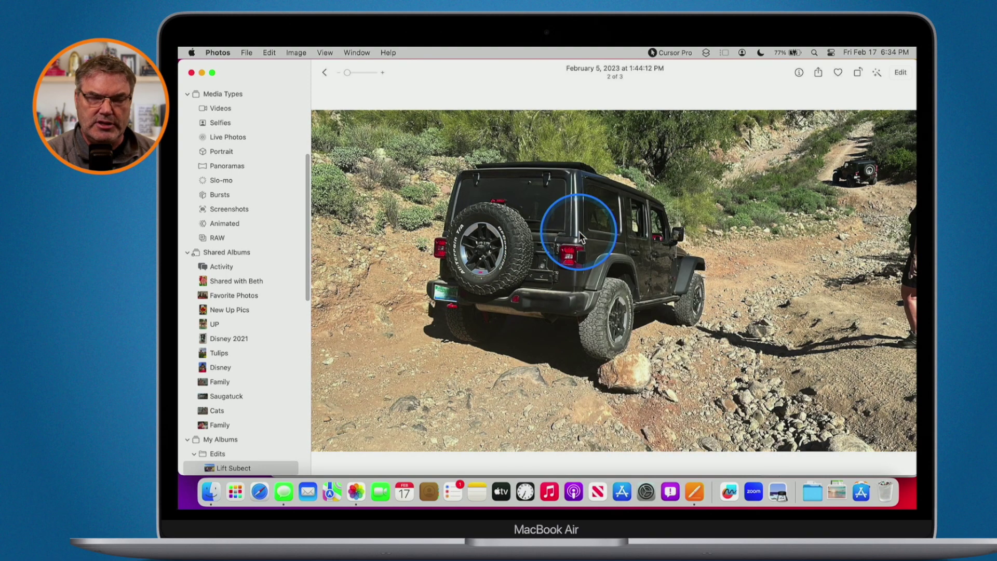
Switch to Pages, paste the Jeep cutout, and scale it down to fit beside the couple at the desert photo's lower right.
{"action": "key", "text": "super+Tab"}
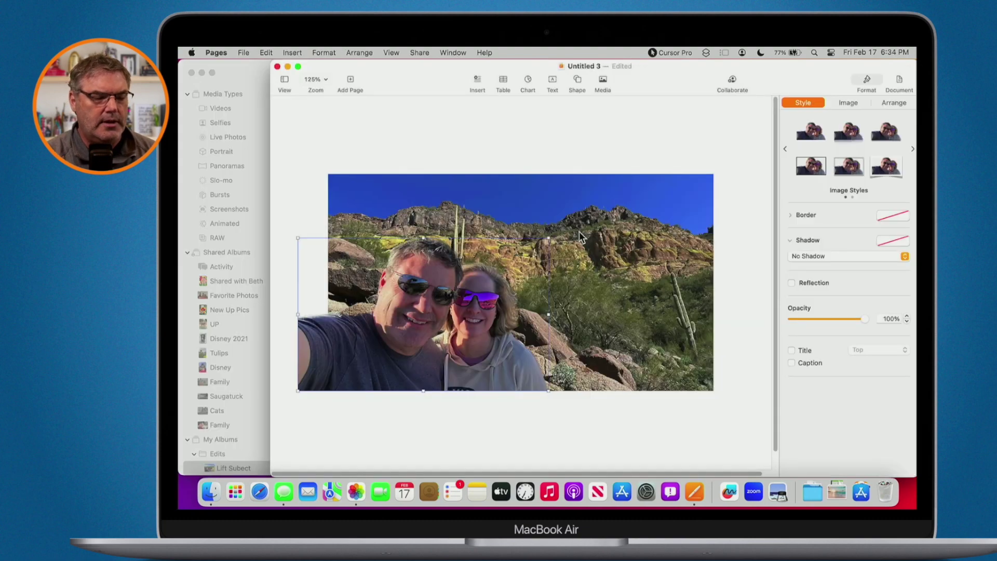
{"action": "key", "text": "super+v"}
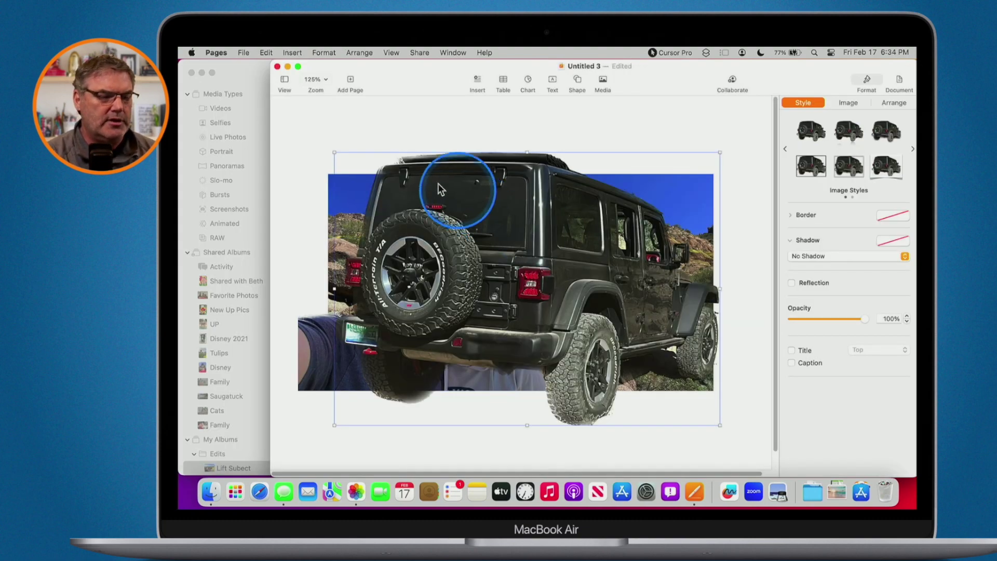
{"action": "left_click_drag", "start_coordinate": [332, 152], "coordinate": [531, 282]}
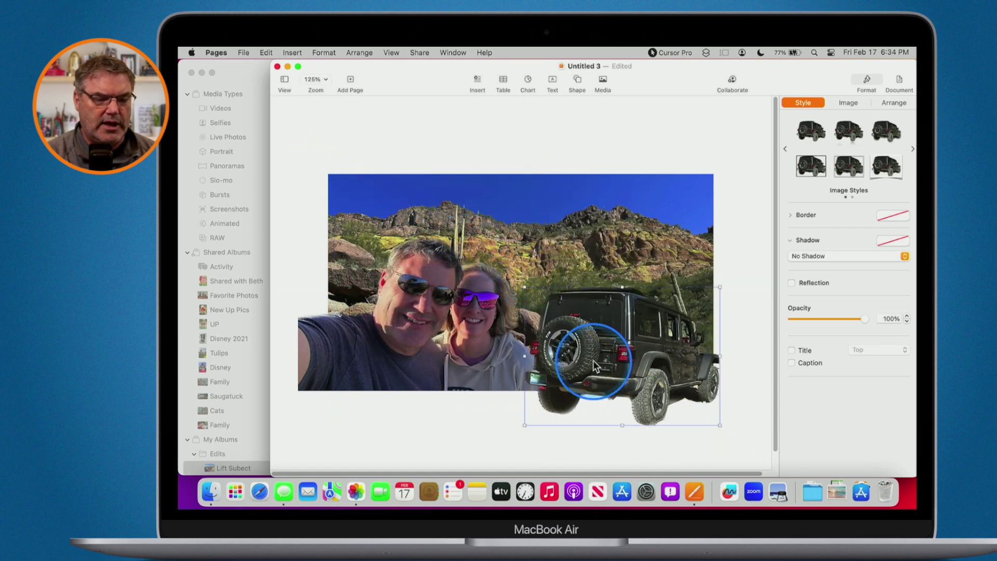
{"action": "left_click_drag", "start_coordinate": [592, 362], "coordinate": [589, 344]}
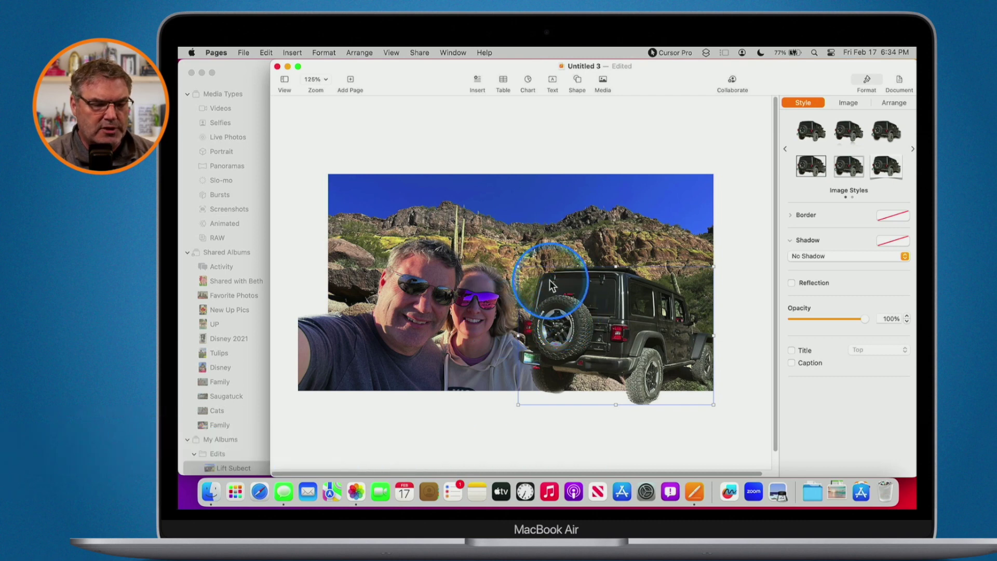
{"action": "left_click_drag", "start_coordinate": [518, 265], "coordinate": [587, 343]}
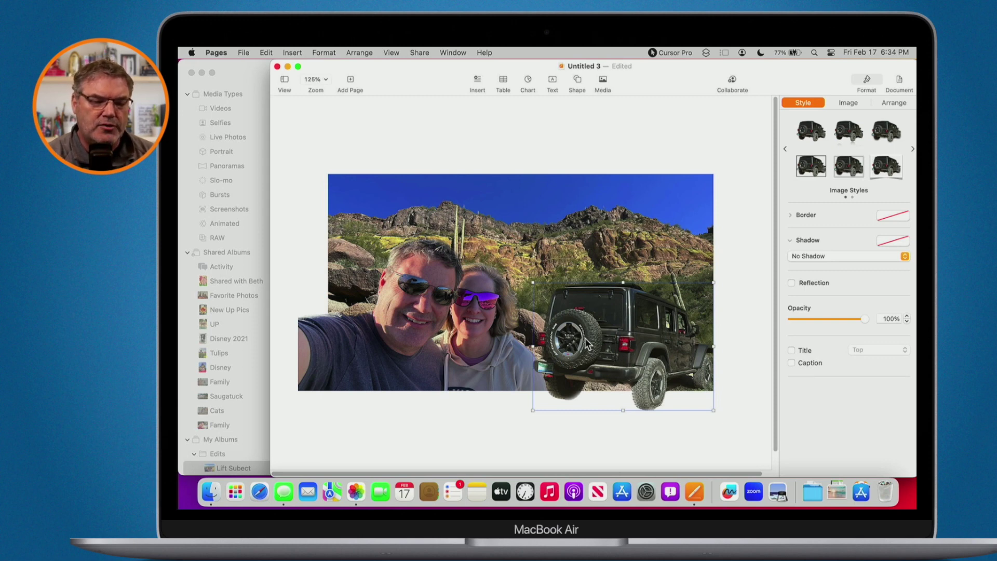
{"action": "key", "text": "ctrl+shift+m"}
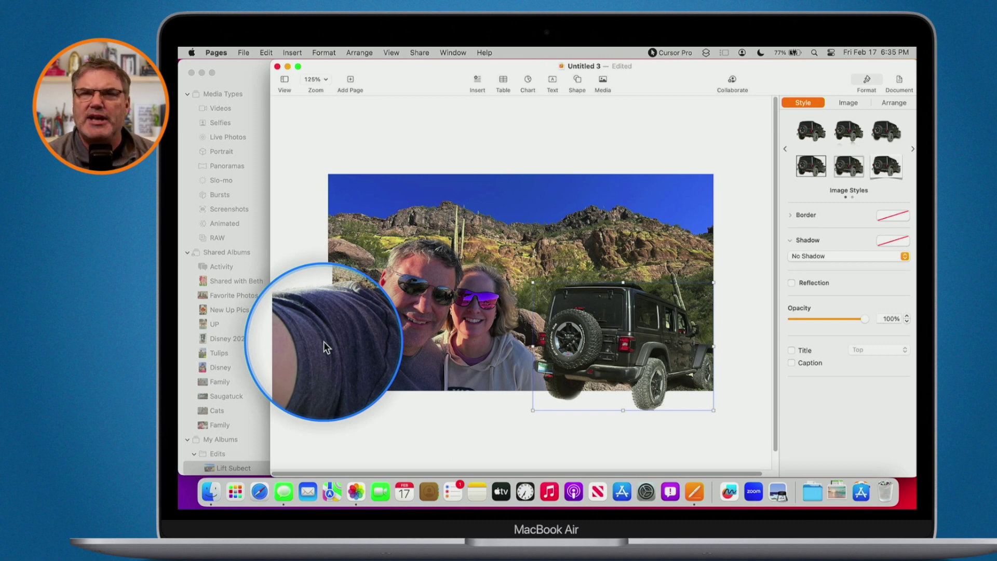
Mask the lower part of the Jeep cutout so it ends at the desert photo's bottom edge.
{"action": "double_click", "coordinate": [617, 338]}
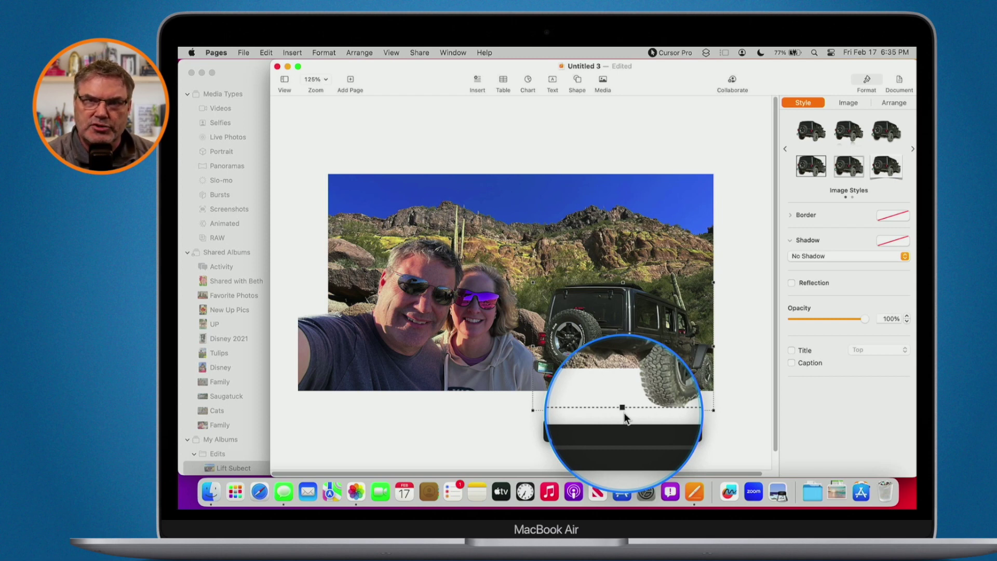
{"action": "left_click_drag", "start_coordinate": [623, 410], "coordinate": [626, 390]}
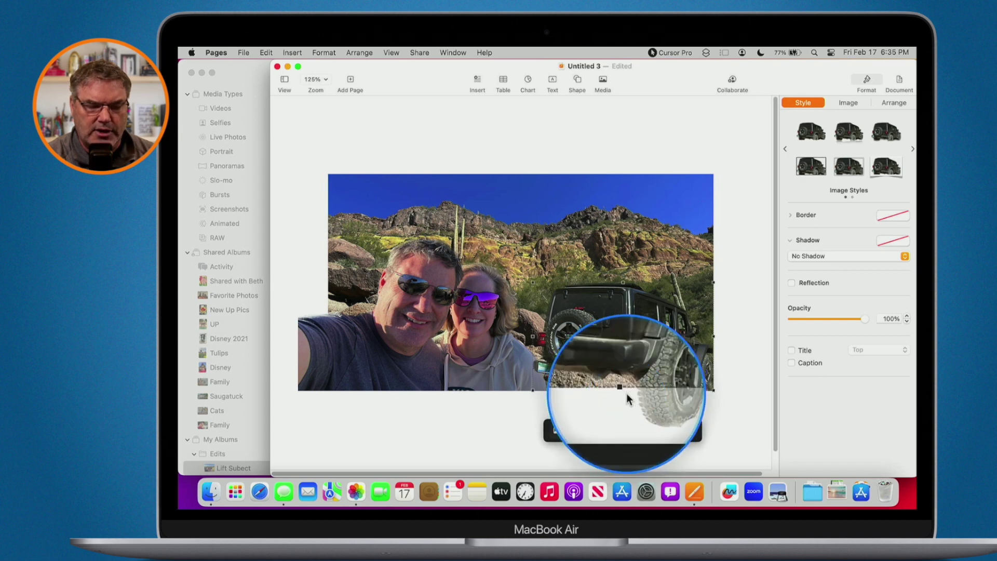
{"action": "left_click", "coordinate": [734, 357]}
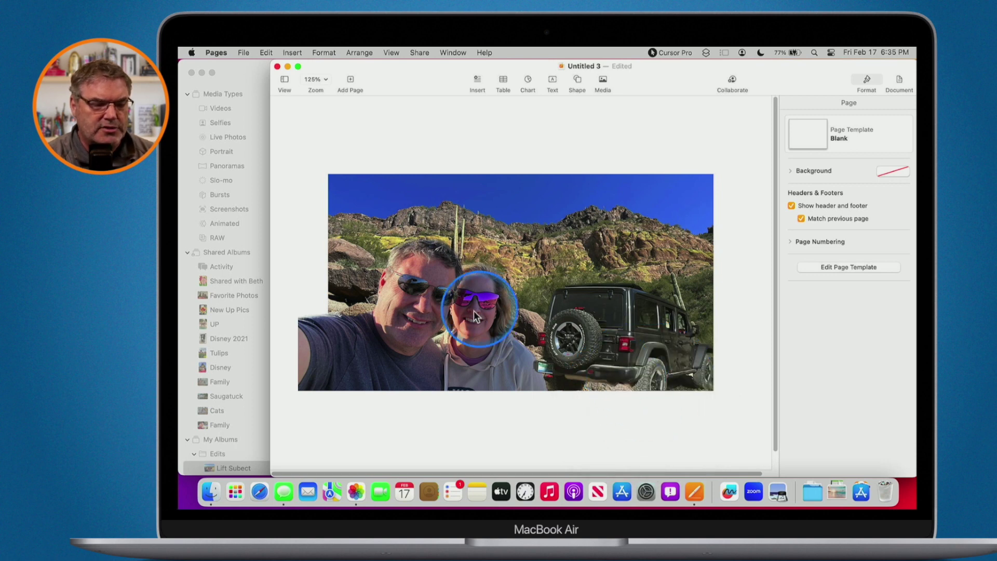
Mask the left side of the couple's cutout so it ends at the desert photo's left edge.
{"action": "left_click", "coordinate": [448, 334]}
{"action": "double_click", "coordinate": [447, 335]}
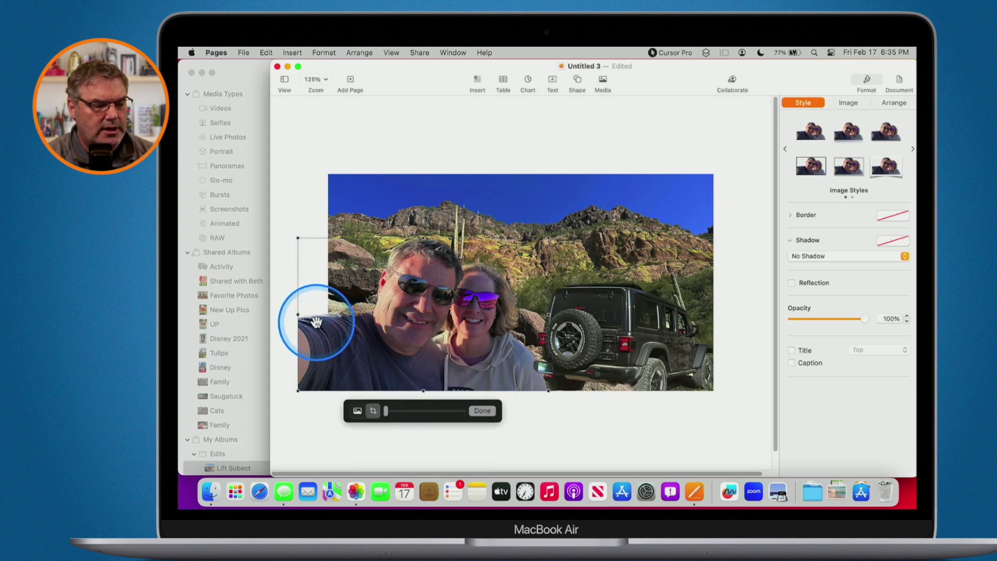
{"action": "left_click_drag", "start_coordinate": [297, 314], "coordinate": [329, 318]}
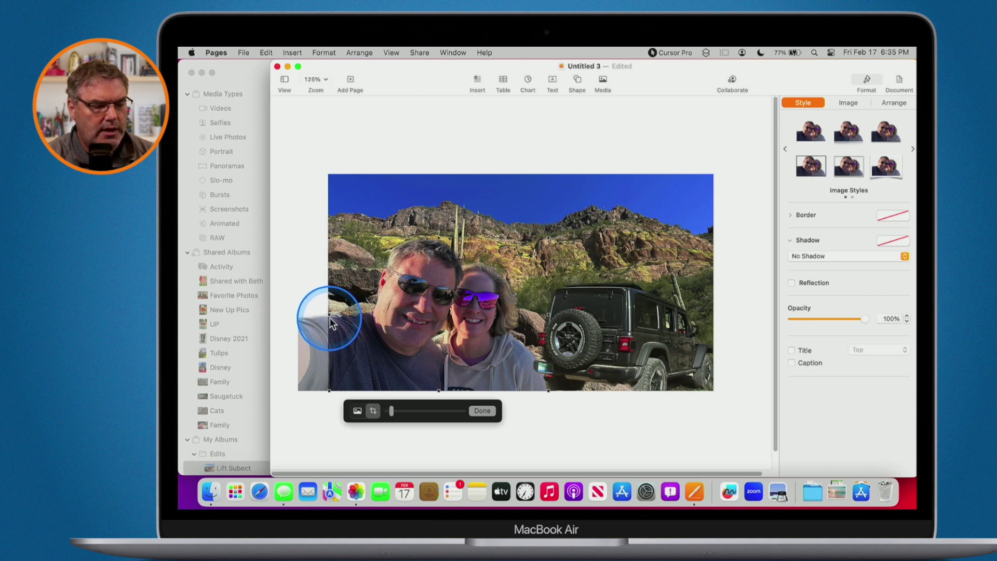
{"action": "left_click", "coordinate": [479, 410]}
{"action": "left_click", "coordinate": [493, 418]}
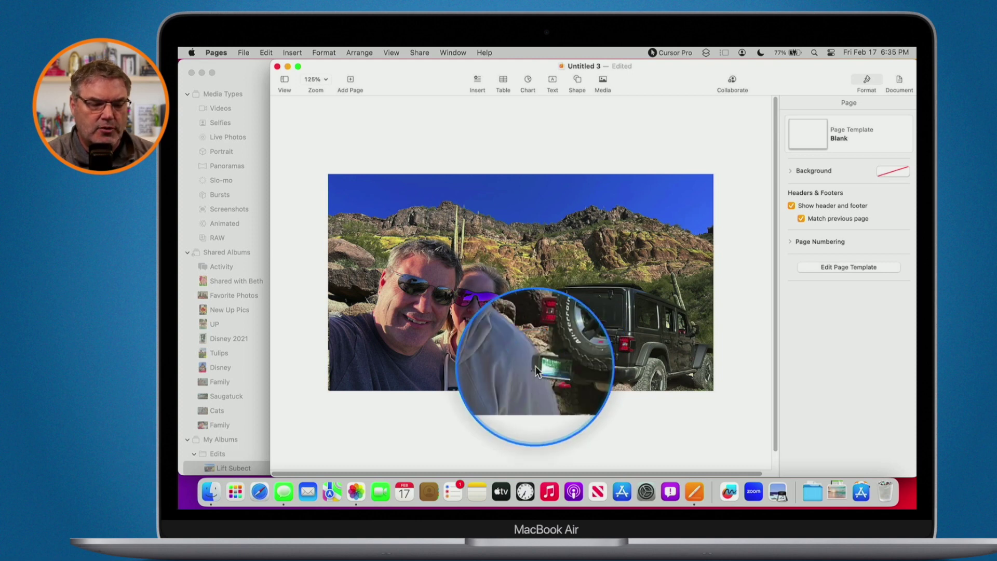
Try a slightly smaller size for the Jeep cutout and scale it back up.
{"action": "left_click", "coordinate": [569, 329]}
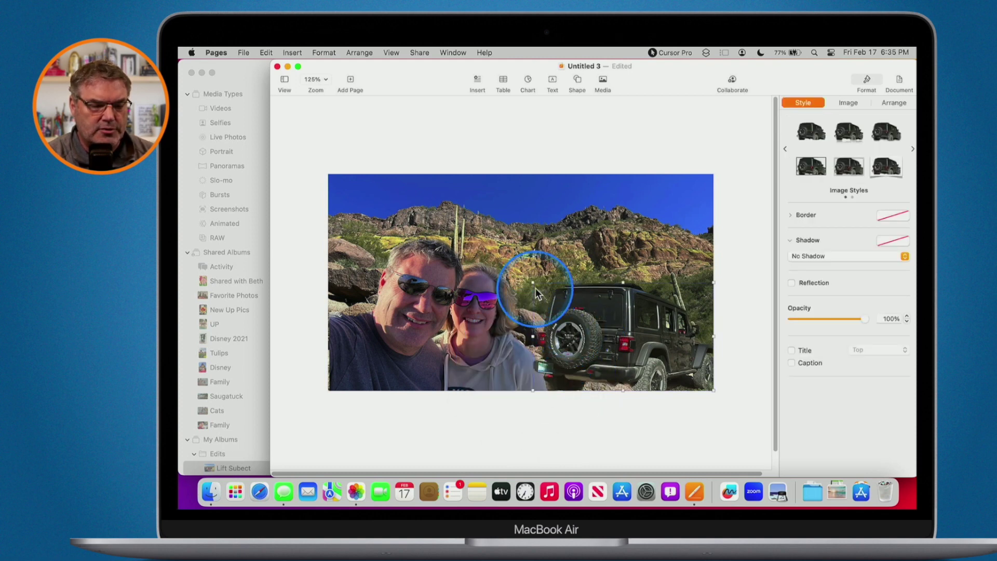
{"action": "left_click_drag", "start_coordinate": [532, 283], "coordinate": [539, 288]}
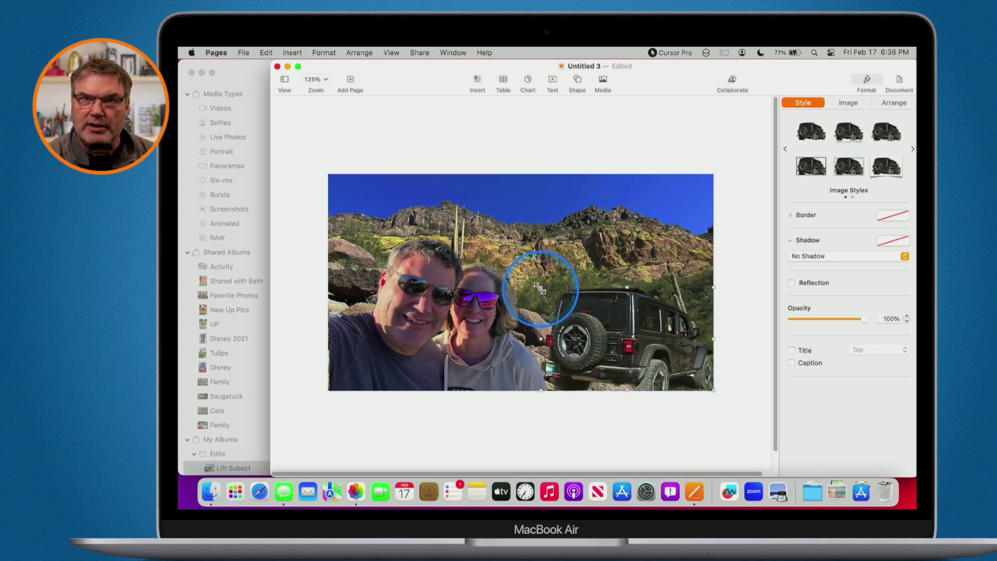
{"action": "left_click_drag", "start_coordinate": [539, 289], "coordinate": [530, 284]}
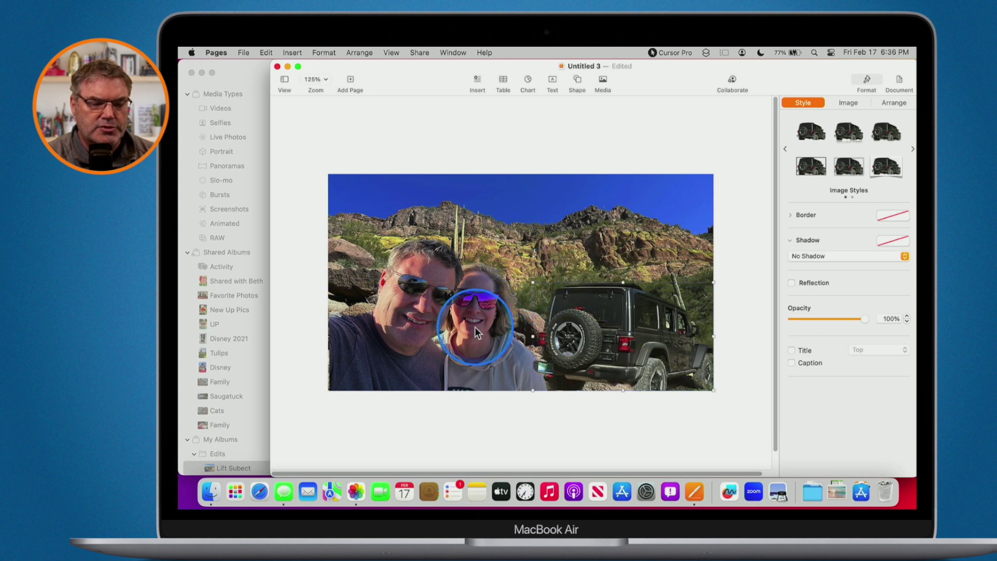
Bring the couple's cutout to the front so it overlaps the Jeep, and deselect it.
{"action": "left_click", "coordinate": [475, 326]}
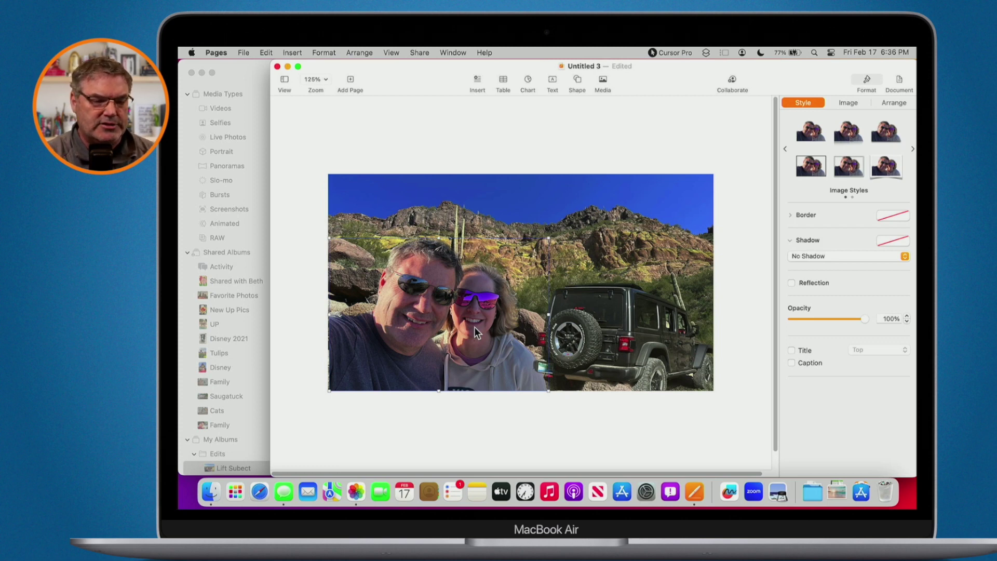
{"action": "left_click", "coordinate": [435, 416]}
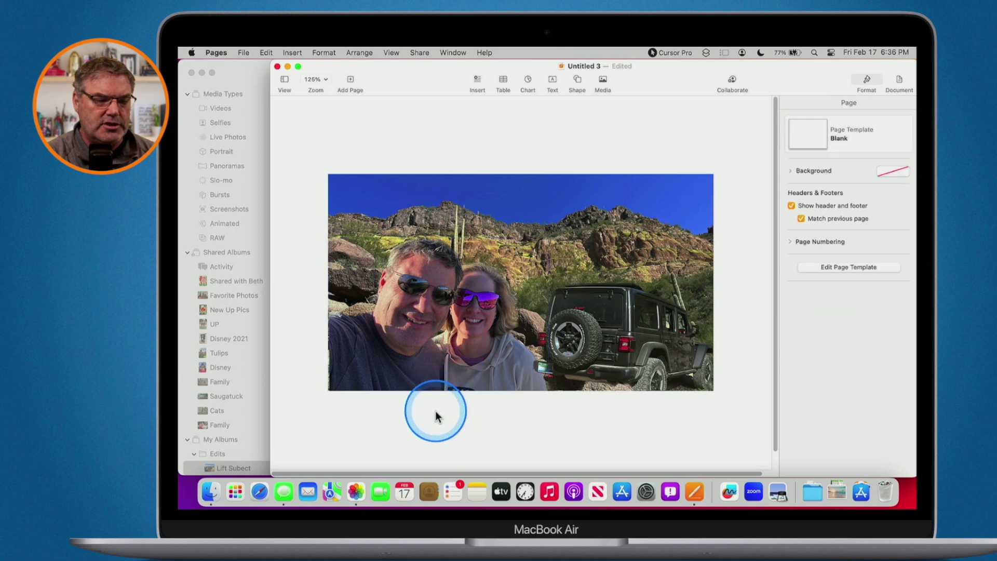
{"action": "left_click", "coordinate": [411, 338]}
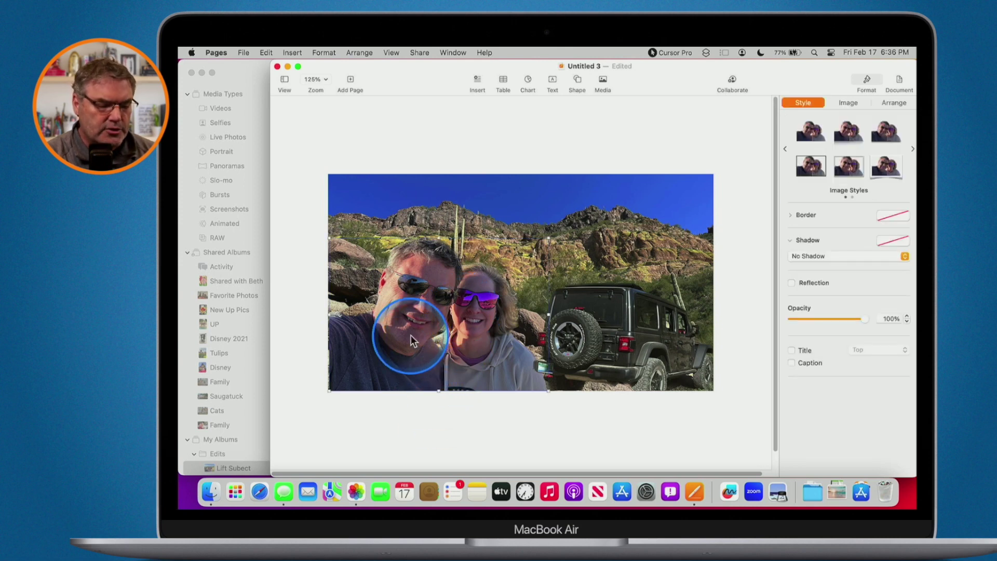
{"action": "right_click", "coordinate": [411, 337]}
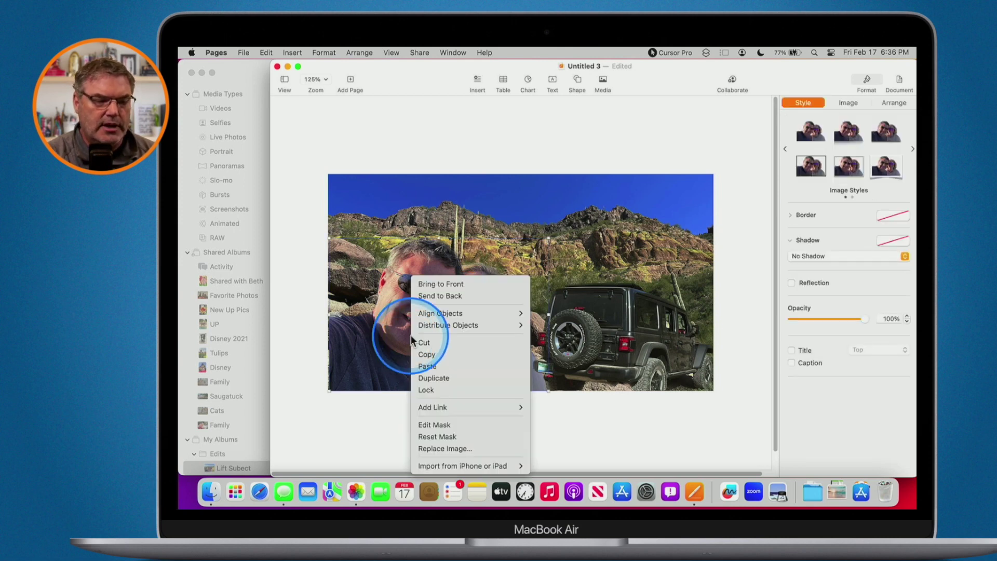
{"action": "left_click", "coordinate": [434, 288]}
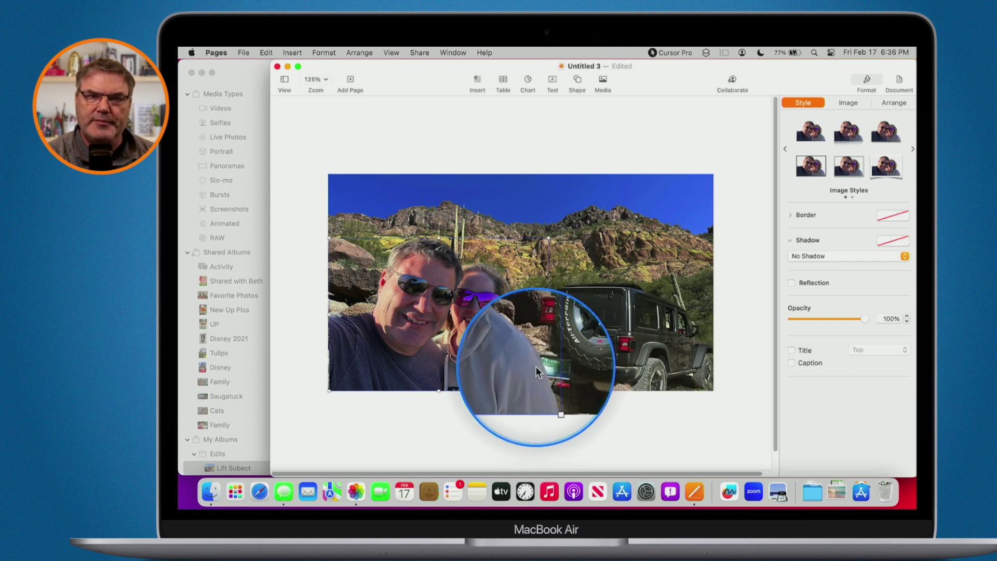
{"action": "left_click", "coordinate": [576, 429]}
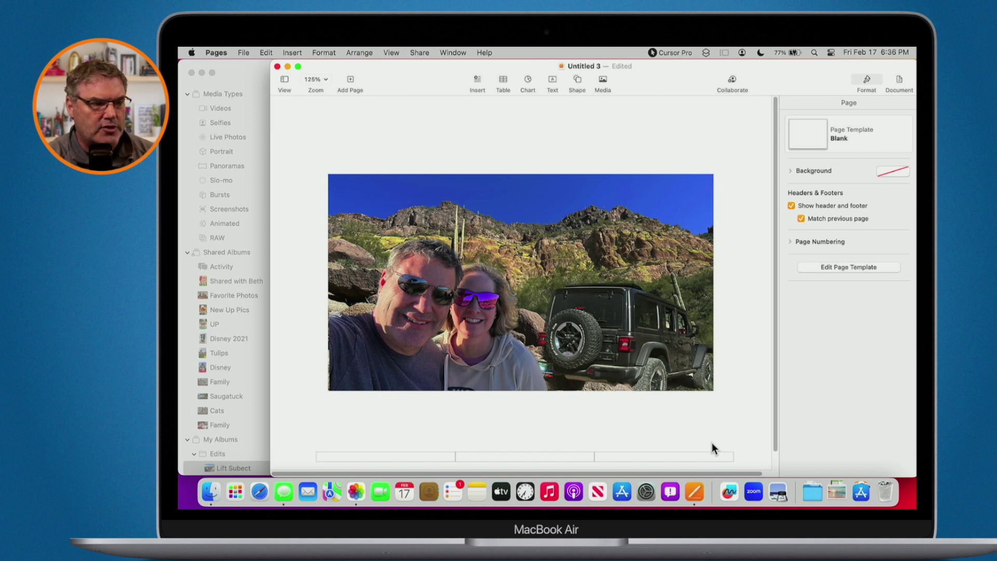
Select all the images on the page and copy them together.
{"action": "left_click", "coordinate": [268, 52]}
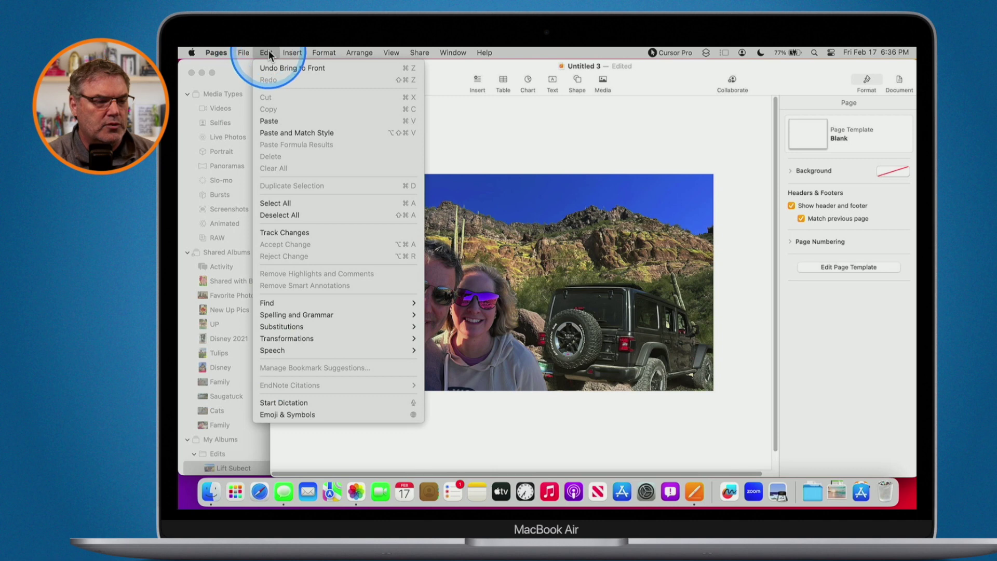
{"action": "left_click", "coordinate": [269, 204]}
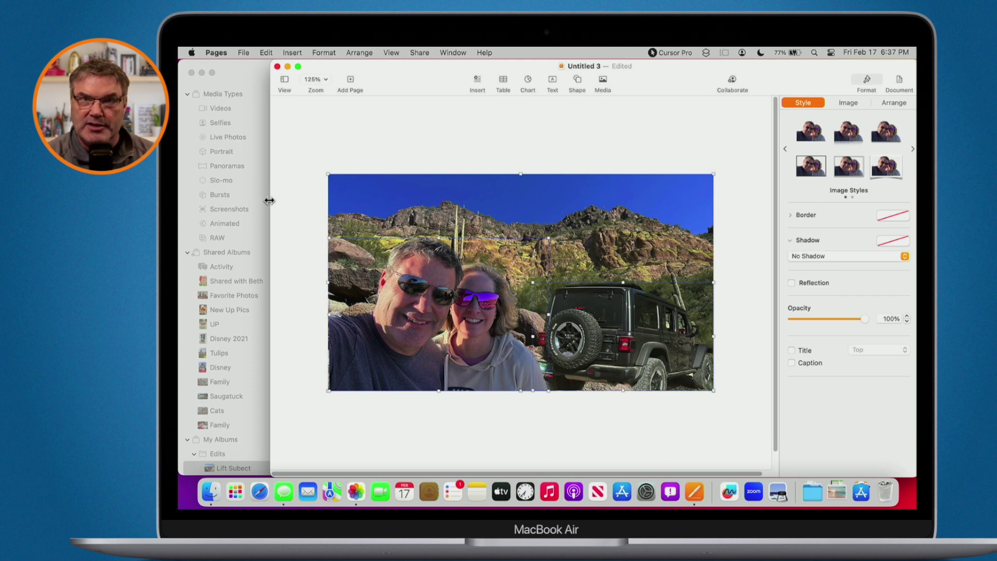
{"action": "left_click", "coordinate": [266, 53]}
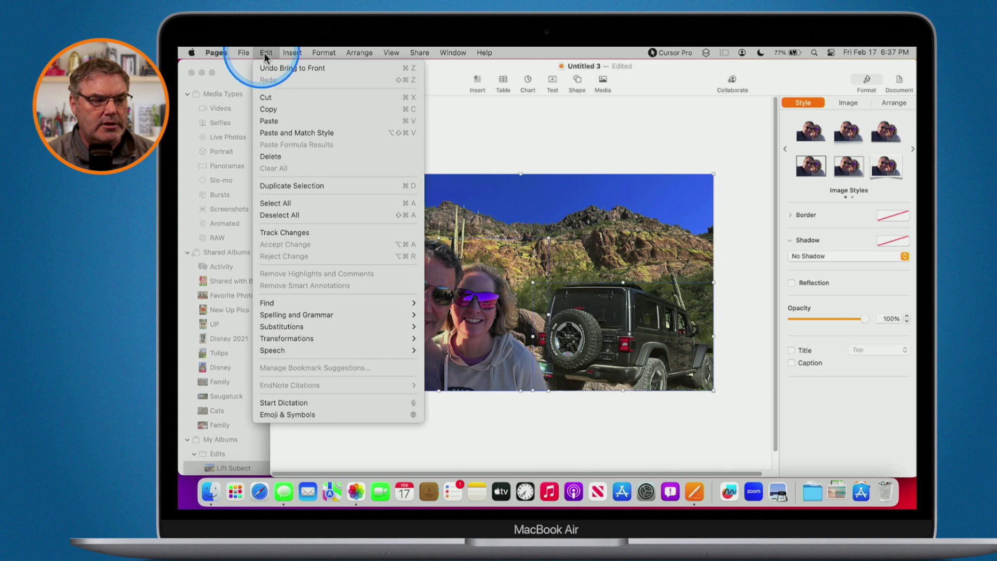
{"action": "left_click", "coordinate": [267, 108]}
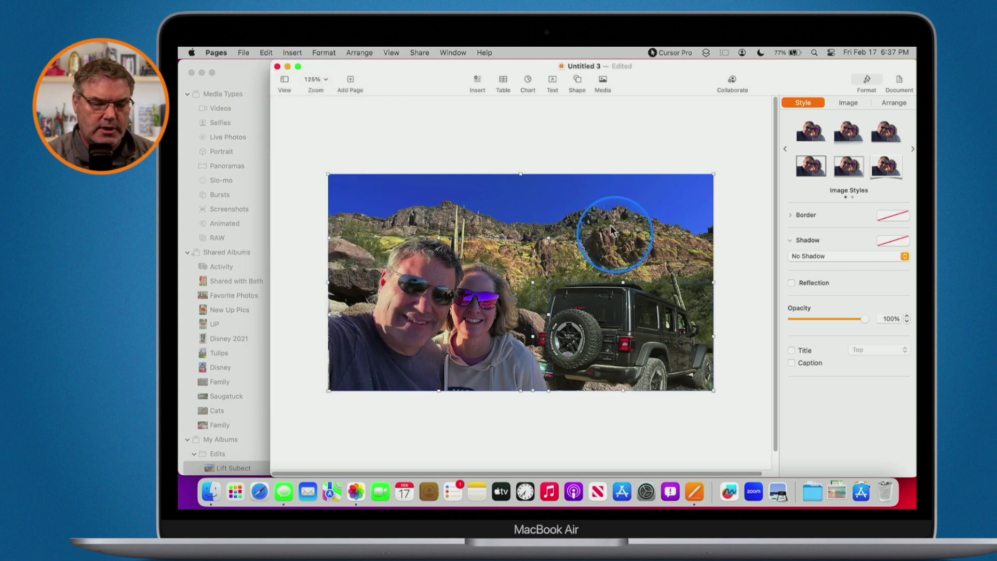
Switch to Preview, create a new image from the copied composite, and enlarge its window to show the picture bigger.
{"action": "left_click", "coordinate": [775, 493]}
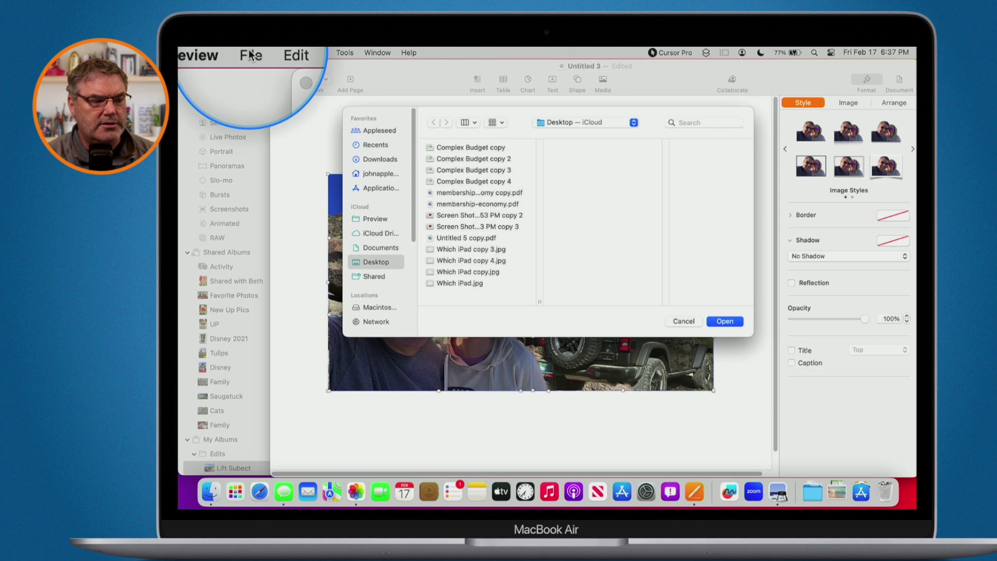
{"action": "left_click", "coordinate": [249, 54]}
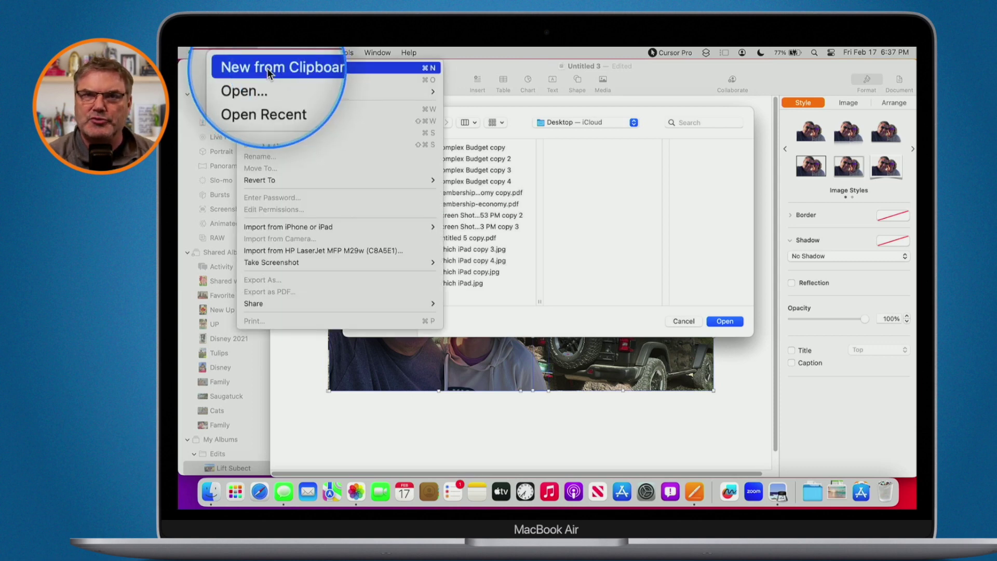
{"action": "left_click", "coordinate": [267, 67]}
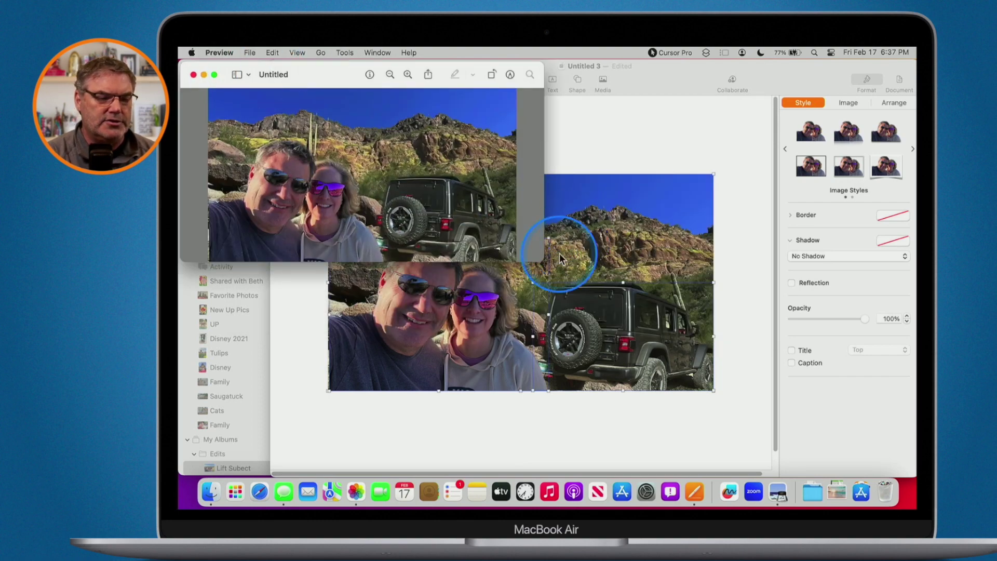
{"action": "left_click_drag", "start_coordinate": [543, 260], "coordinate": [750, 404]}
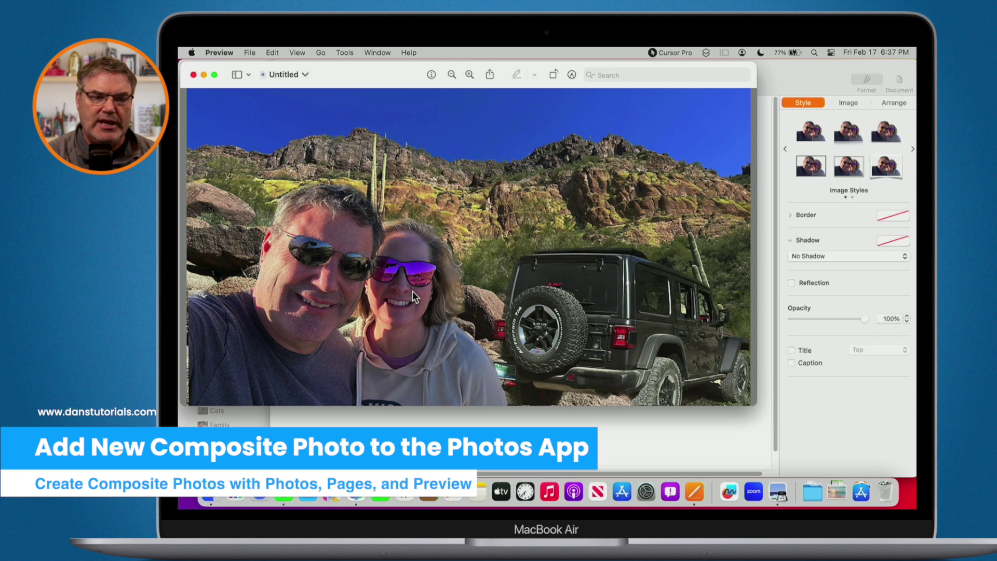
Share the untitled composite image from Preview by adding it to Photos.
{"action": "left_click", "coordinate": [489, 76]}
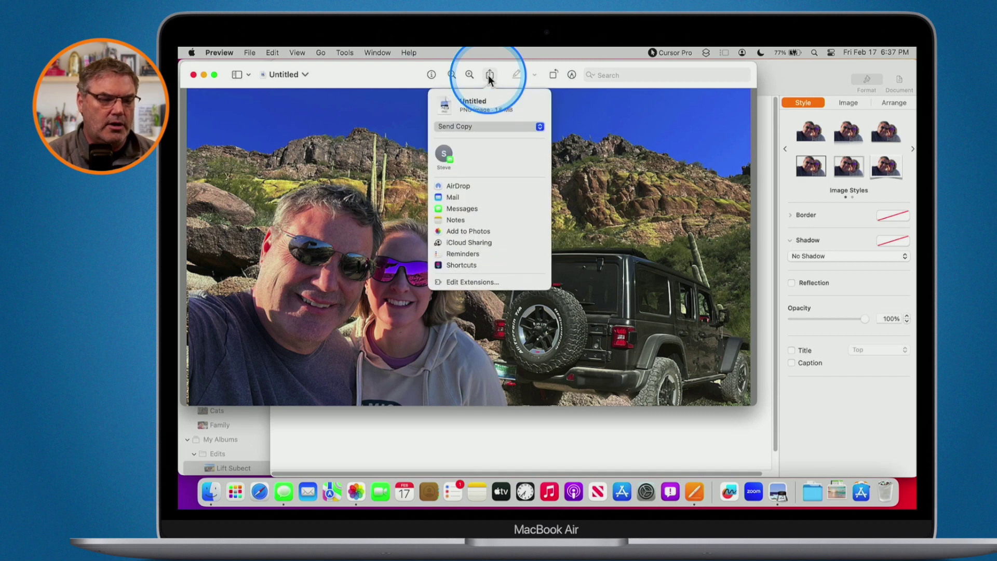
{"action": "left_click", "coordinate": [457, 231]}
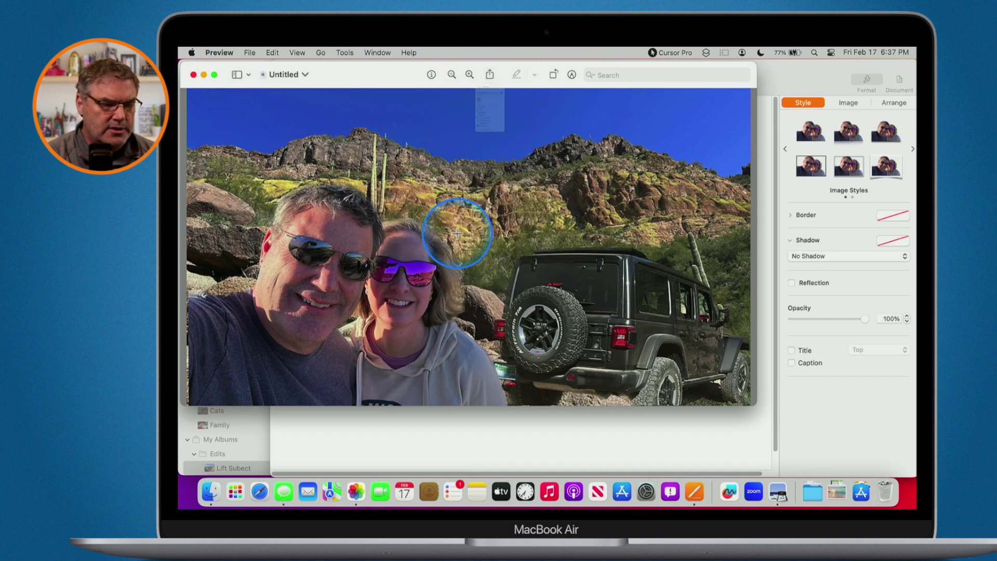
Switch to Photos, go to the full Library, and open the newly added composite at the end of the collection.
{"action": "left_click", "coordinate": [358, 491]}
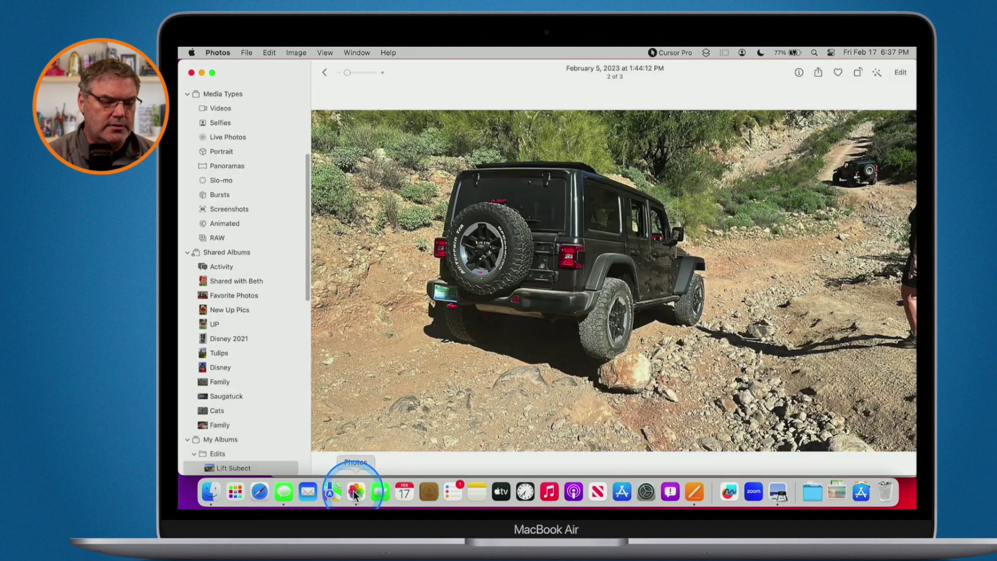
{"action": "left_click", "coordinate": [325, 73]}
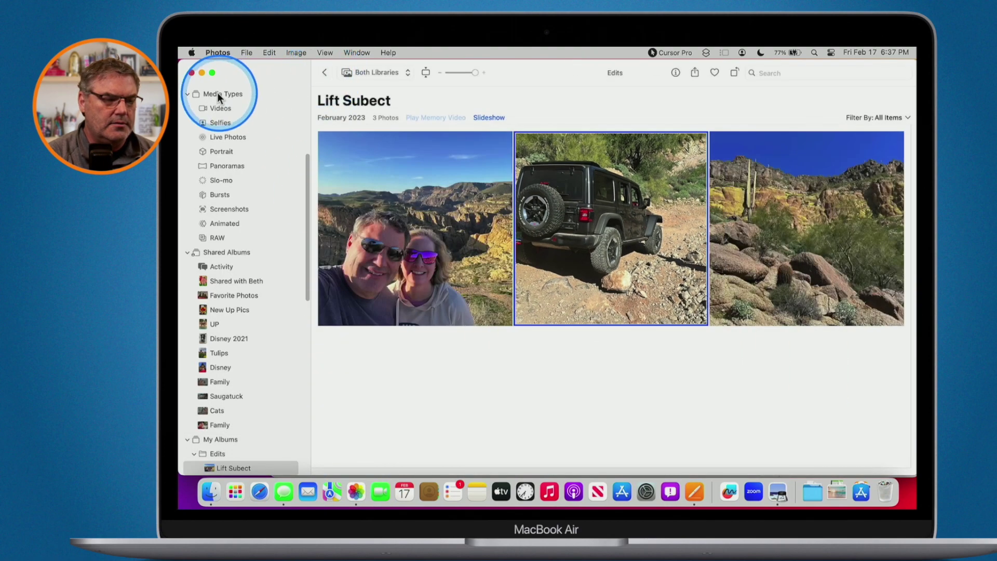
{"action": "left_click", "coordinate": [219, 91]}
{"action": "left_click", "coordinate": [211, 108]}
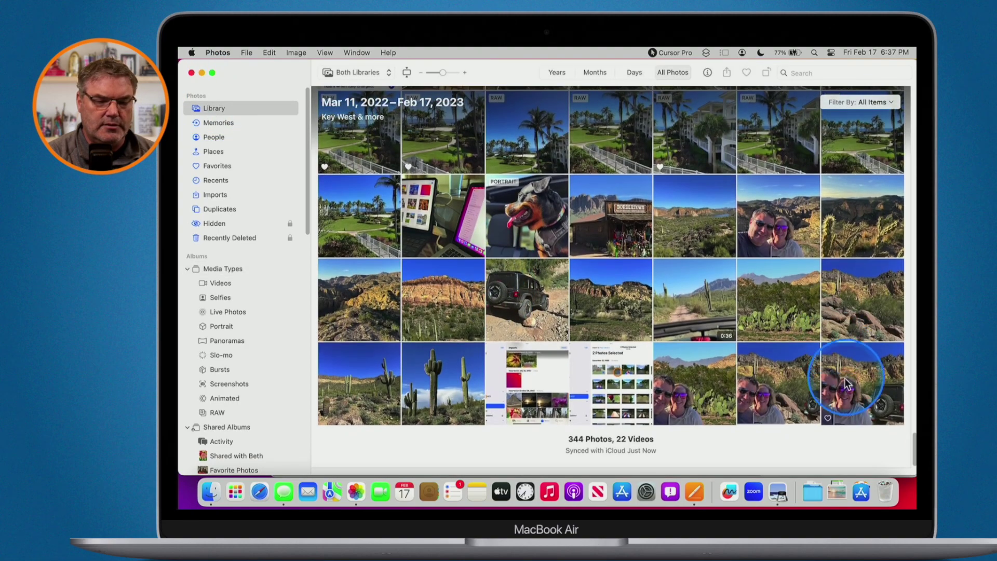
{"action": "double_click", "coordinate": [846, 384]}
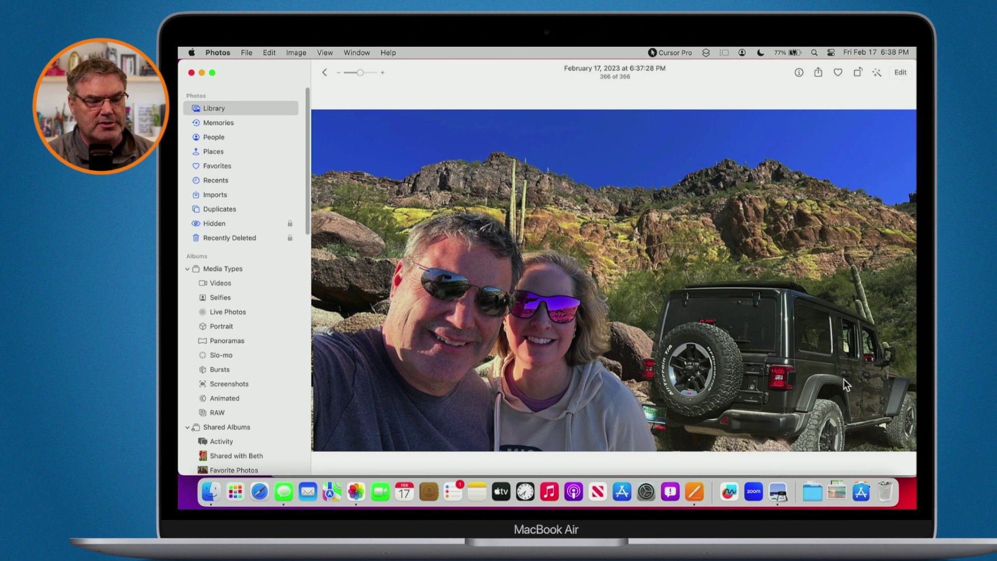
{"action": "left_click", "coordinate": [541, 352]}
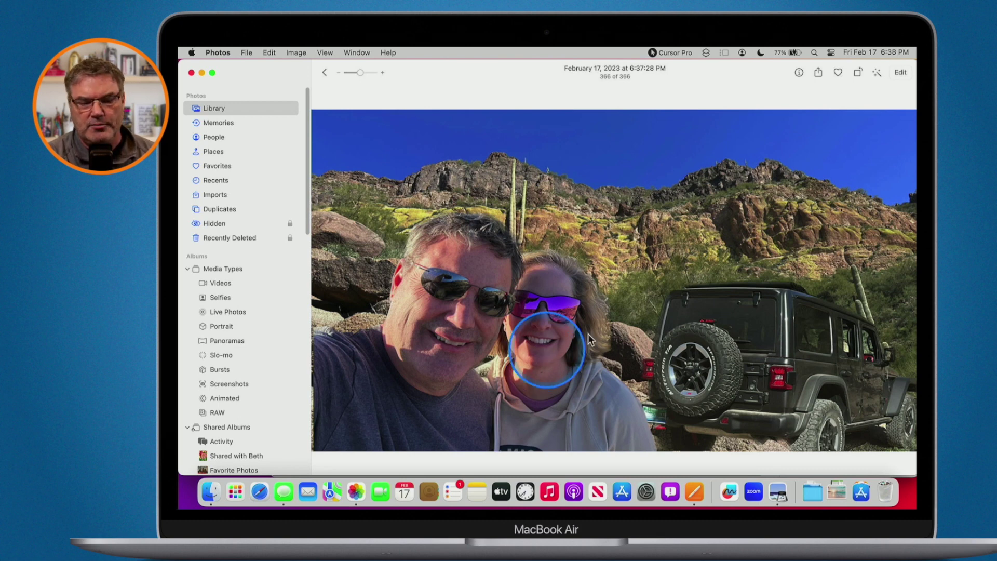
{"action": "left_click", "coordinate": [793, 319]}
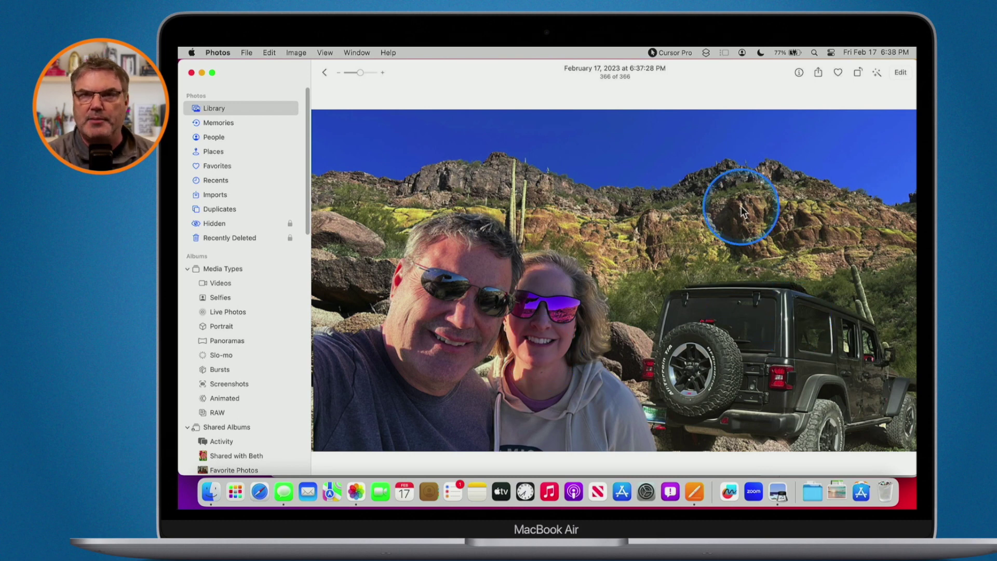